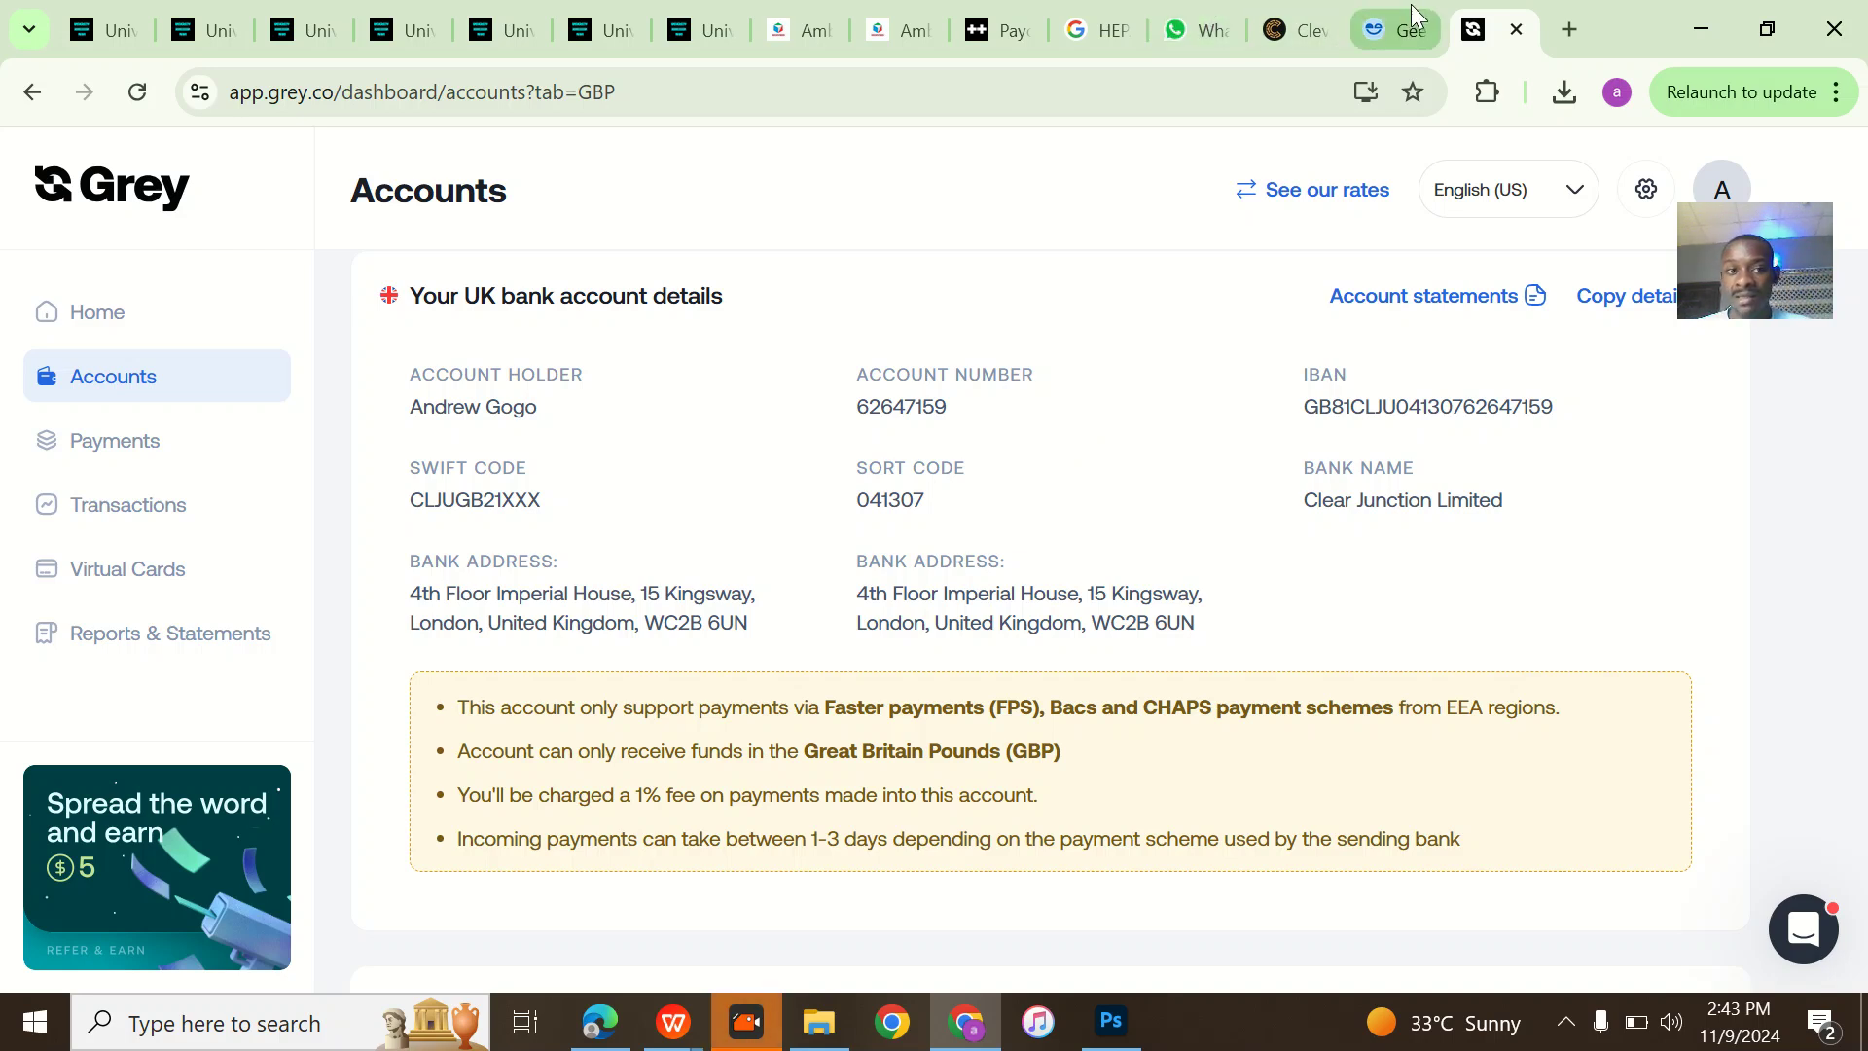
# Check Grey's zero GBP balances and UK bank details, then bring up Geegpay's dashboard.
pyautogui.click(1393, 31)
pyautogui.click(1503, 29)
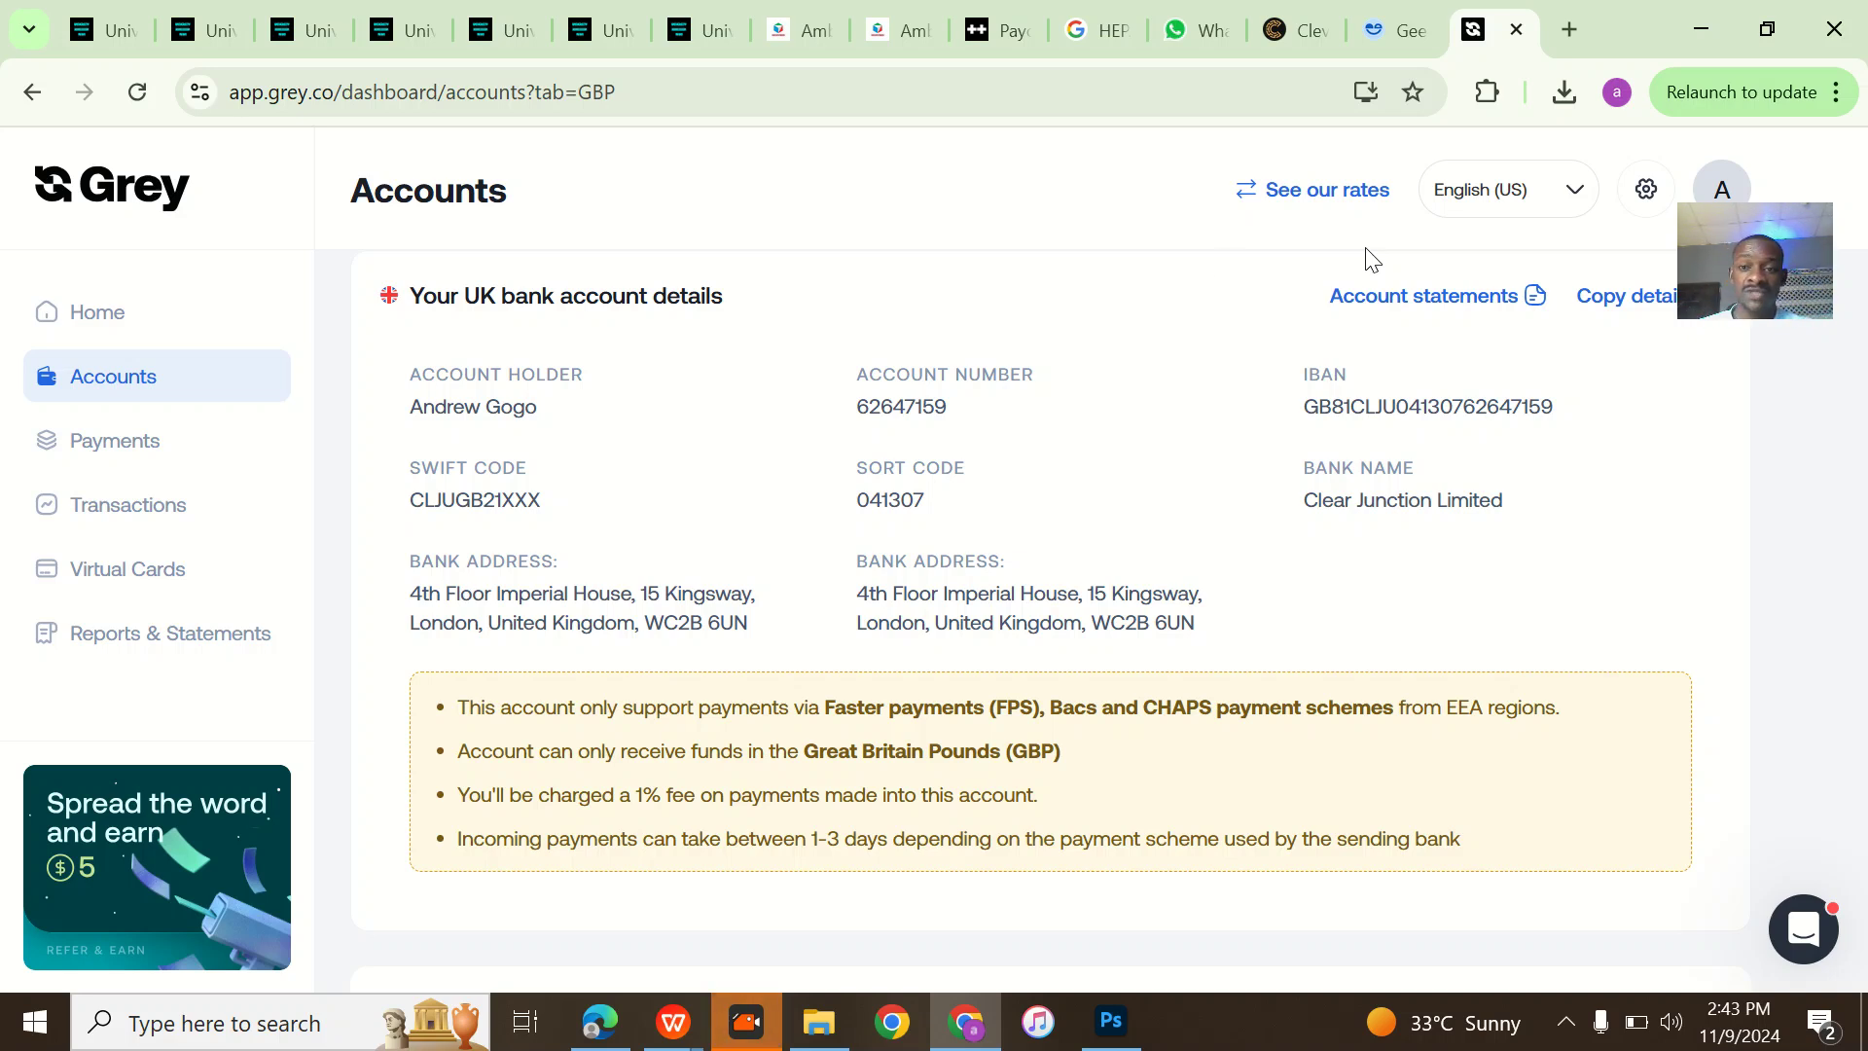
pyautogui.scroll(3, 1110, 448)
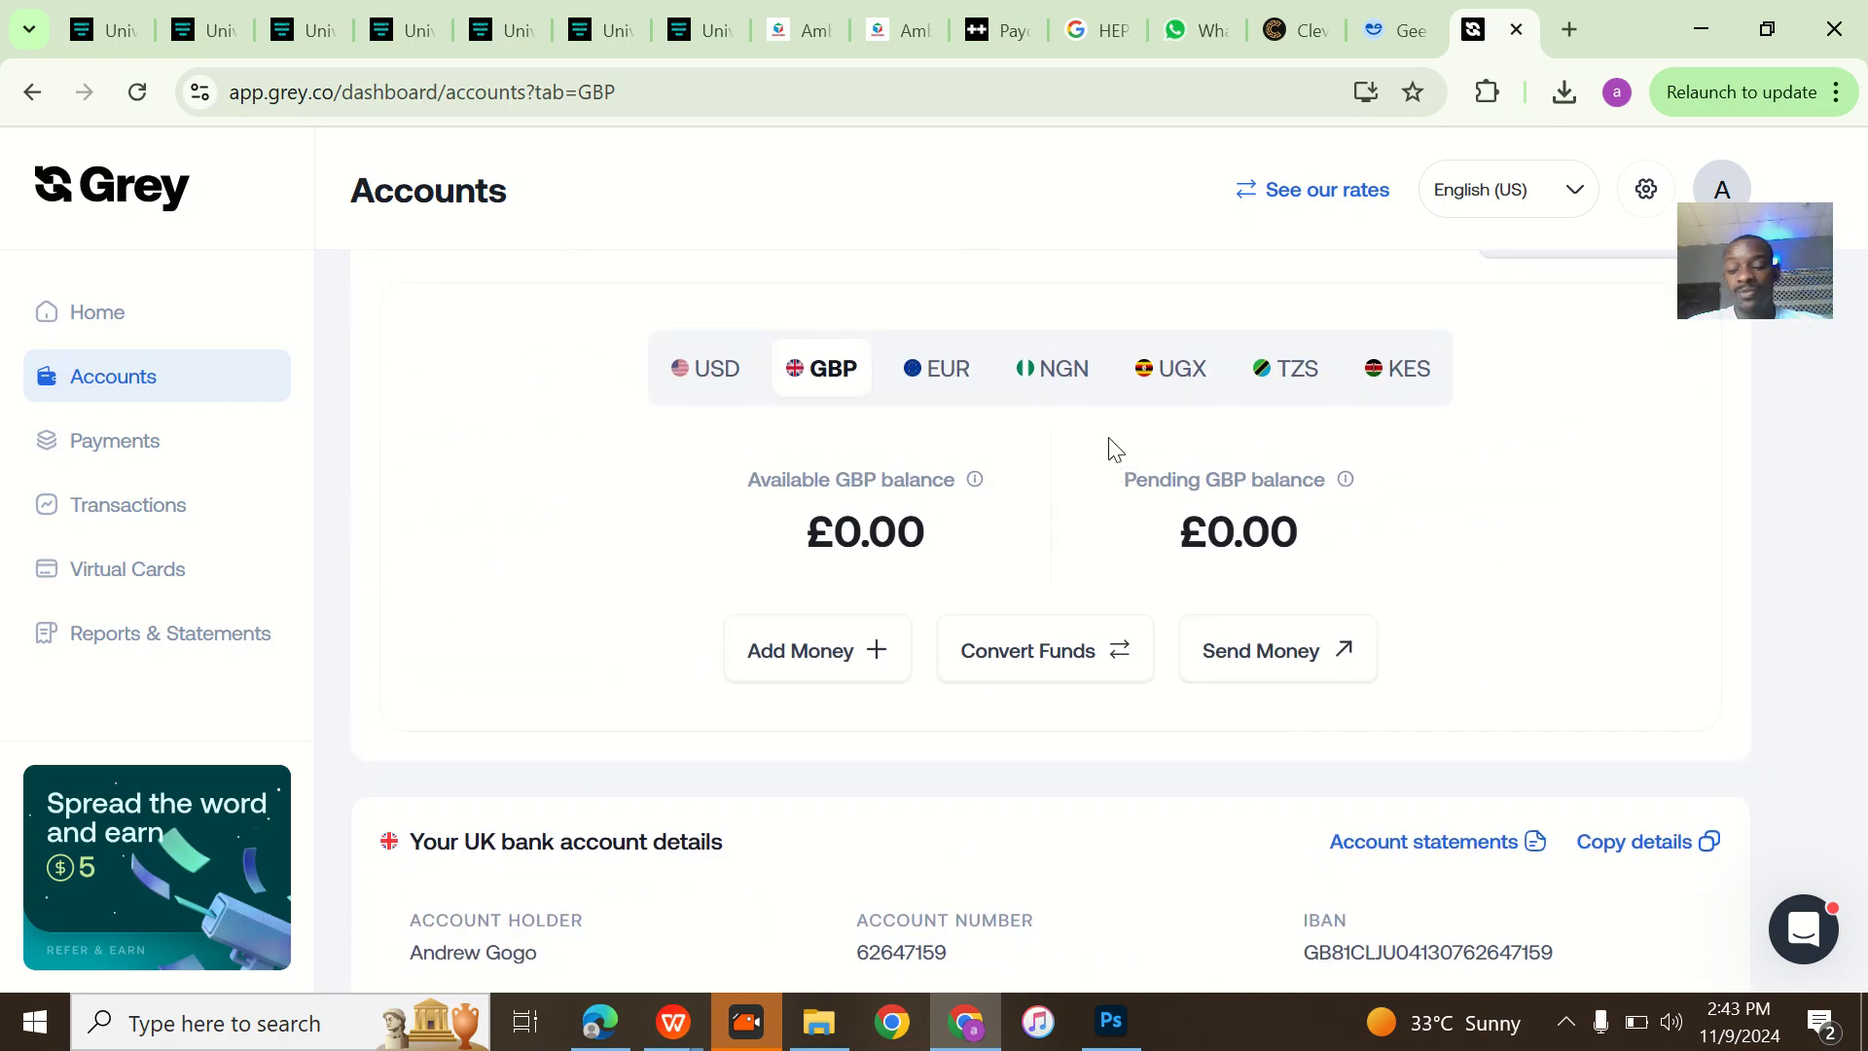
pyautogui.click(1373, 19)
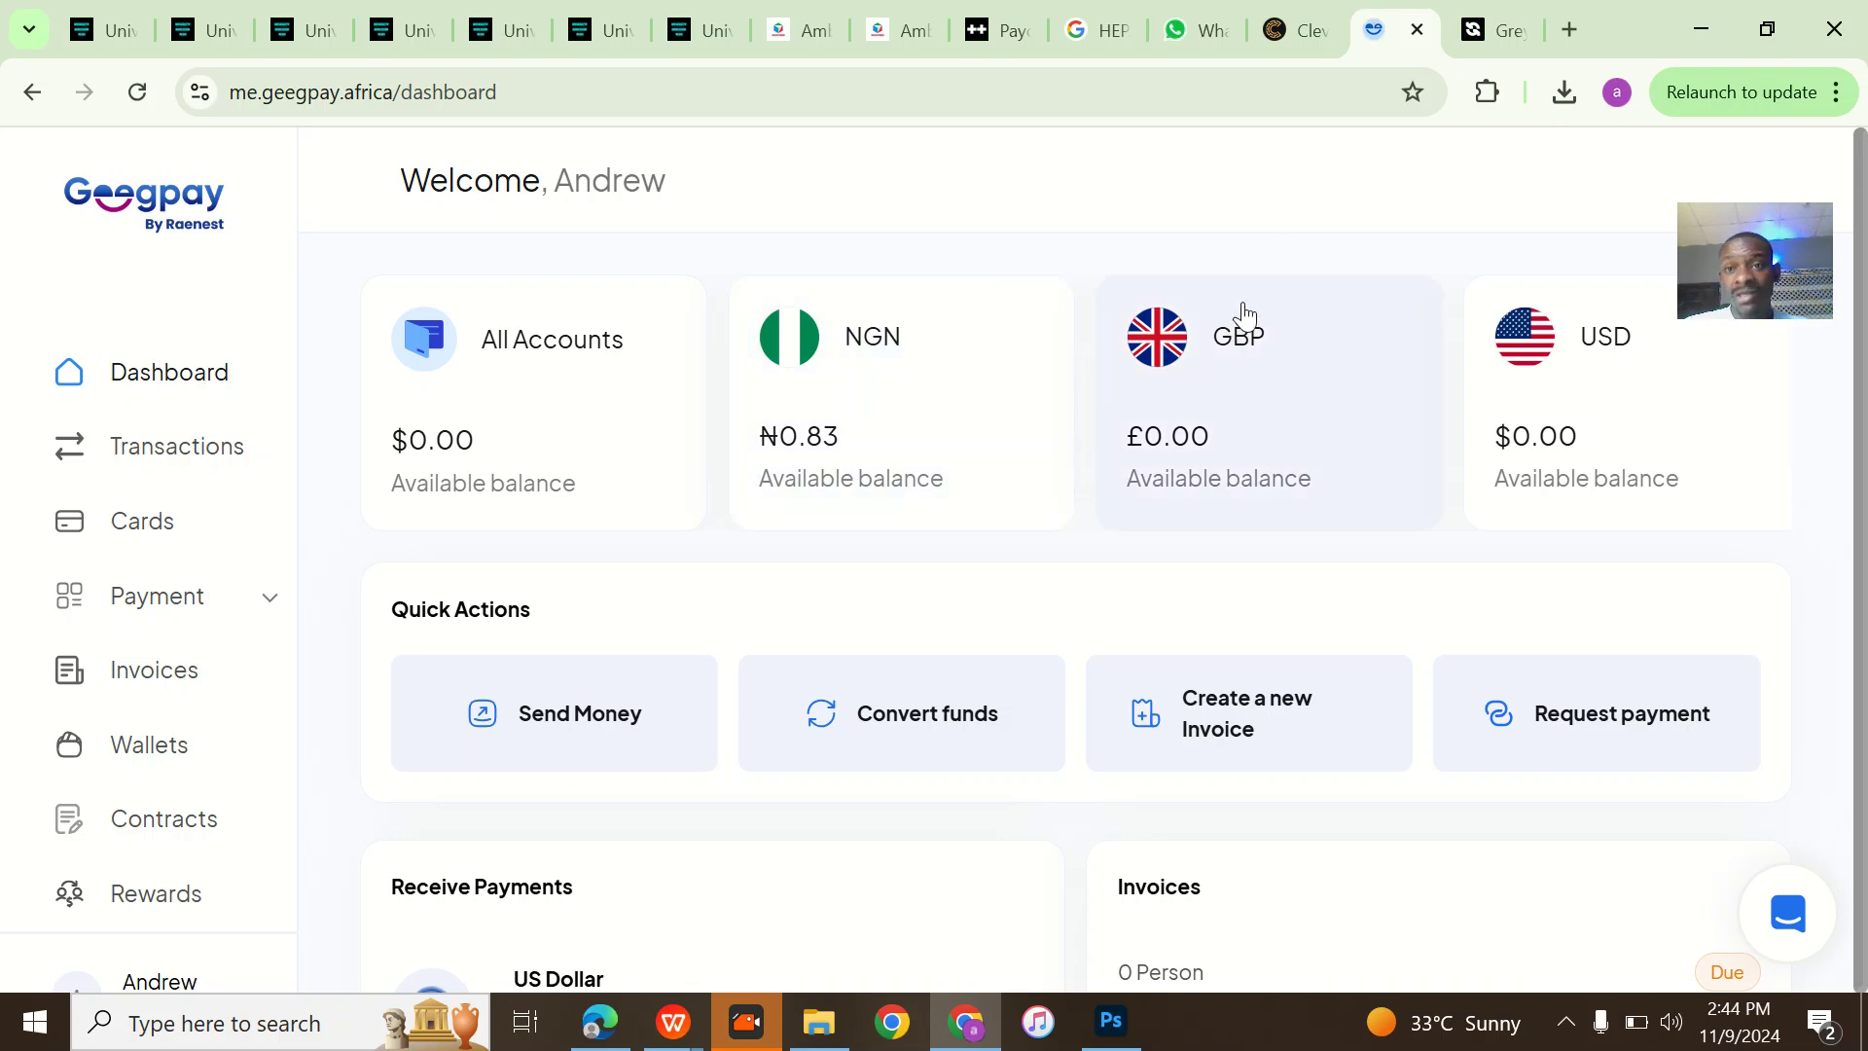
# Compare the Grey GBP accounts page against Geegpay's NGN, GBP and USD balance cards.
pyautogui.click(1493, 32)
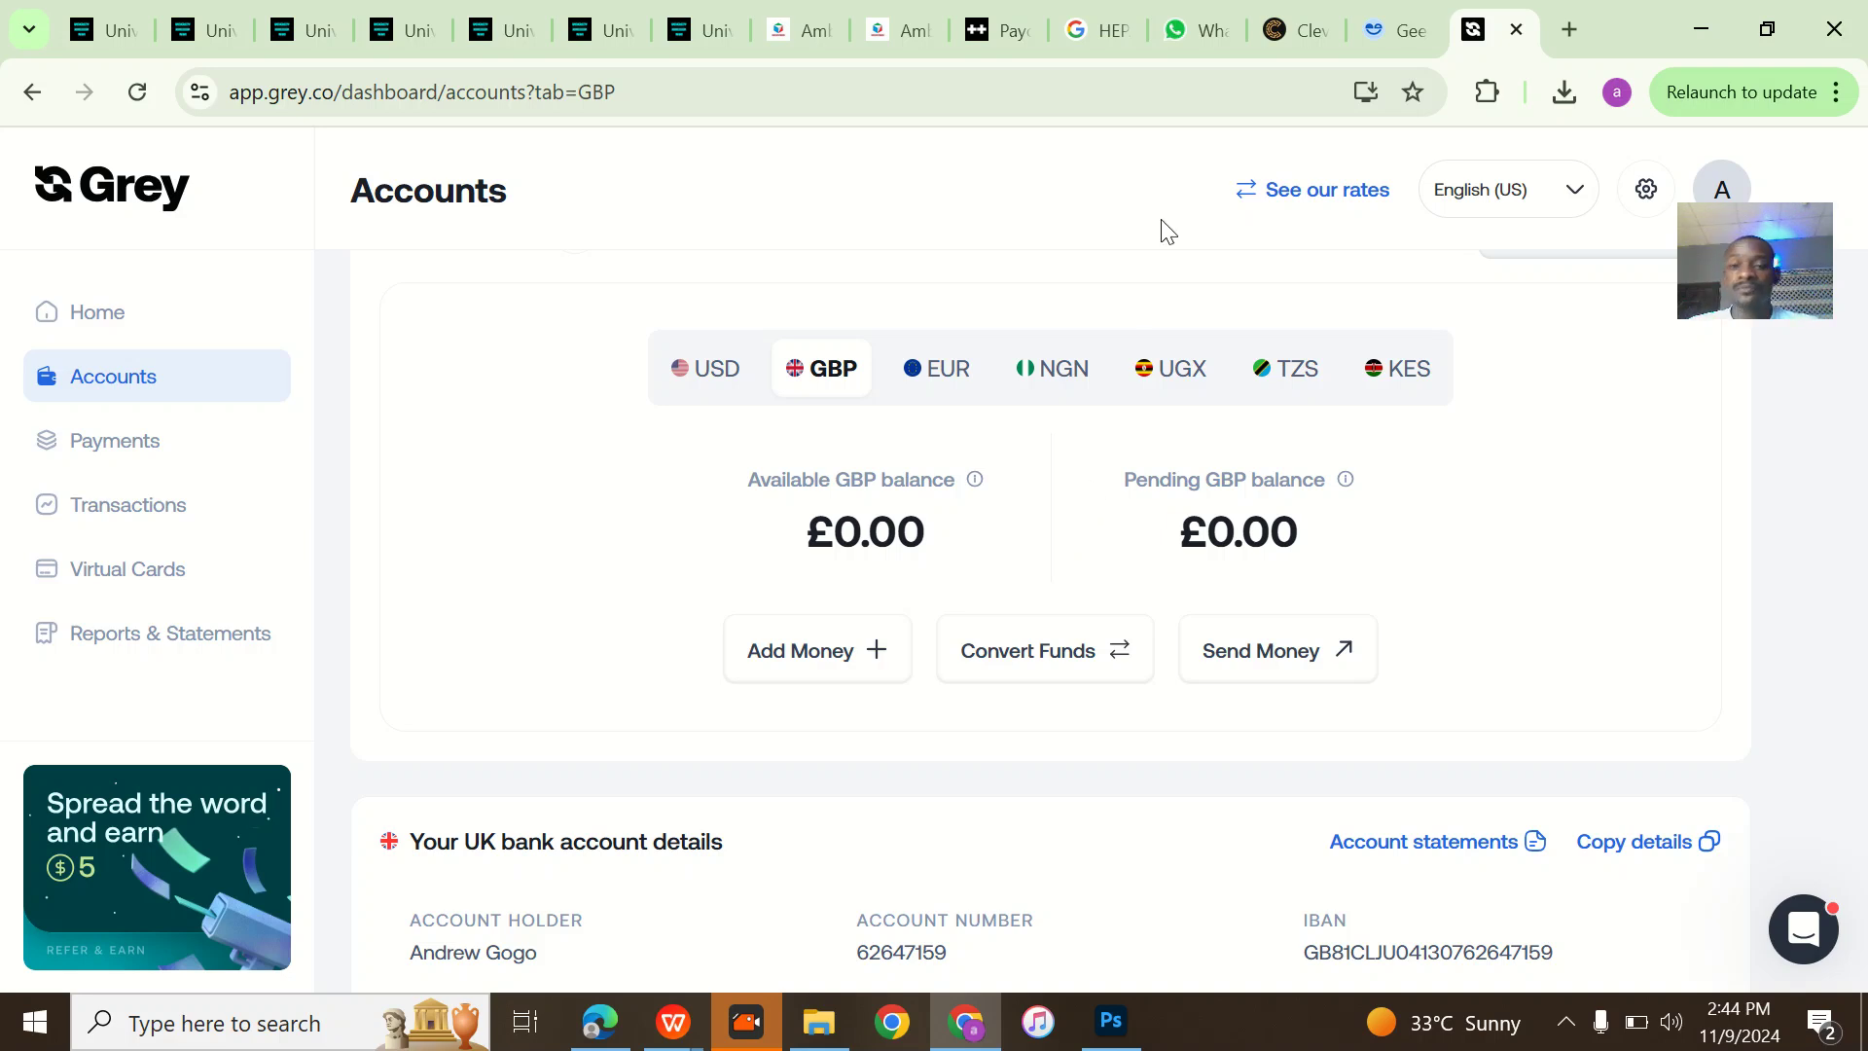
pyautogui.click(1378, 29)
pyautogui.scroll(-1, 1147, 439)
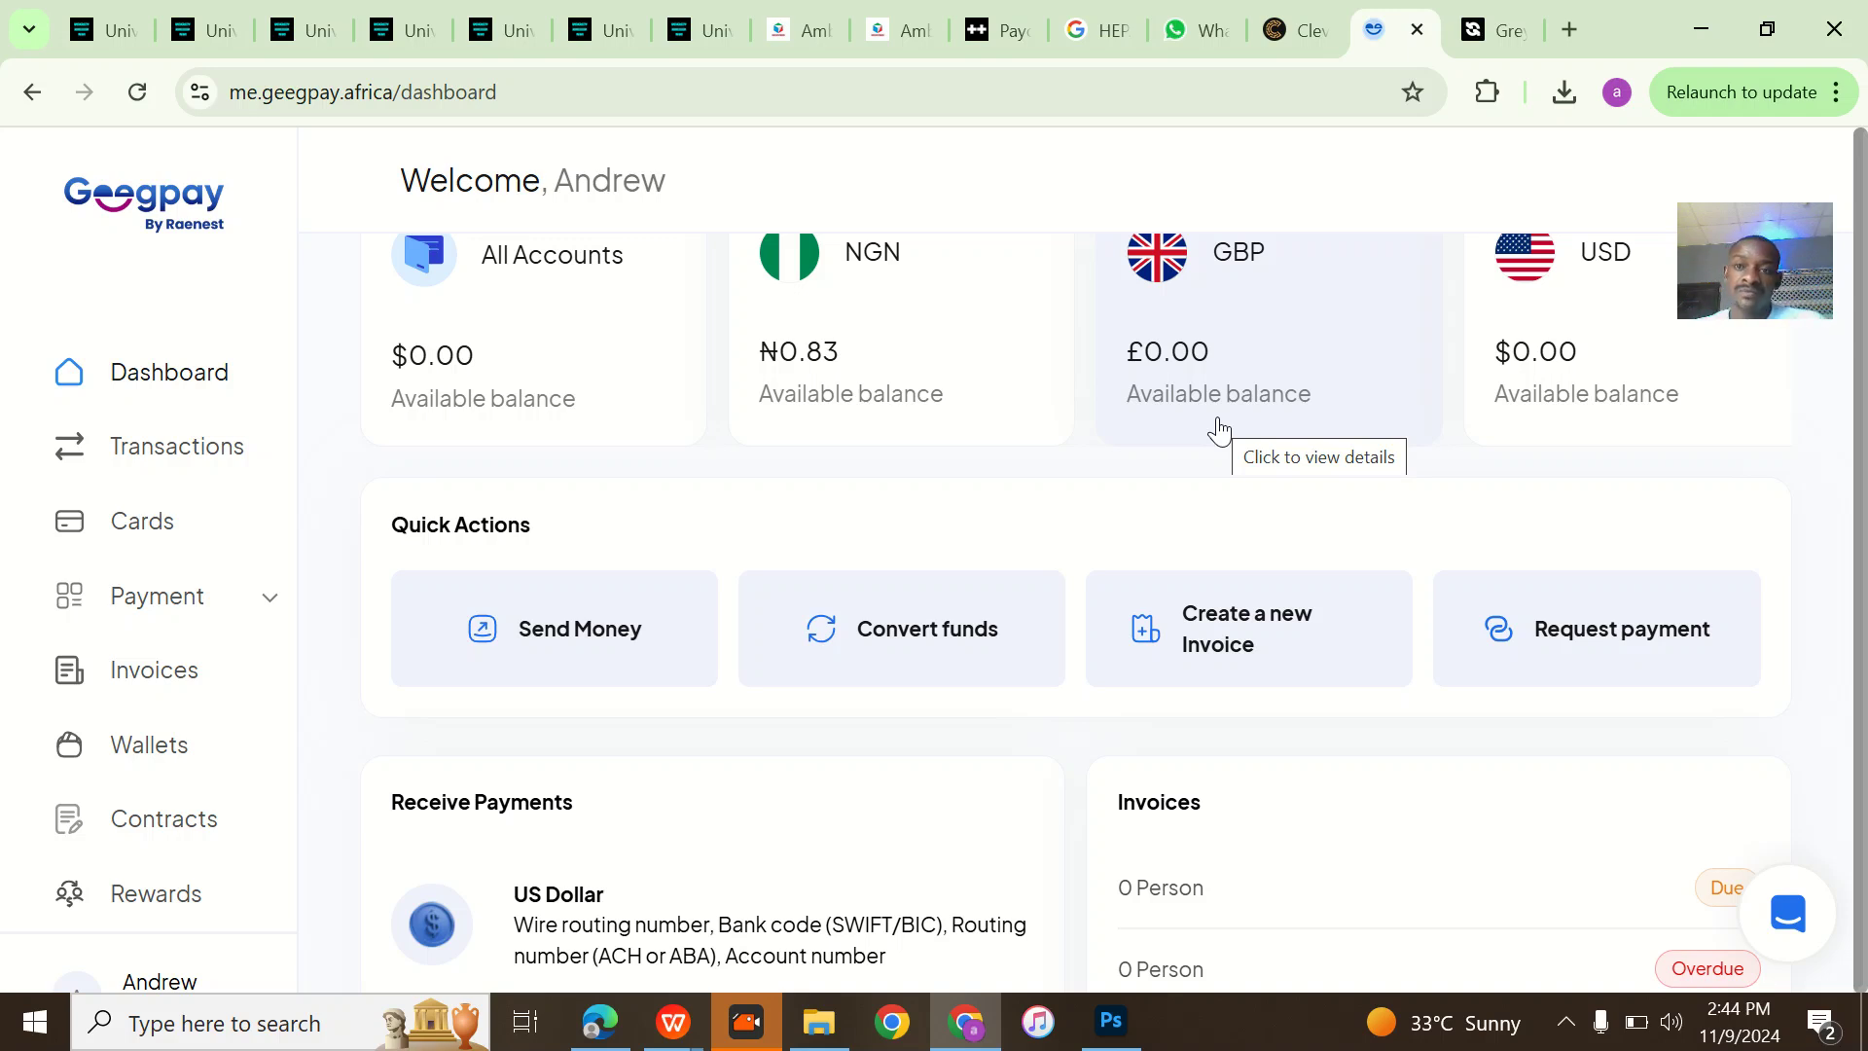
# Page through Grey's full GBP transaction history to page 3, then return to Geegpay.
pyautogui.click(1478, 30)
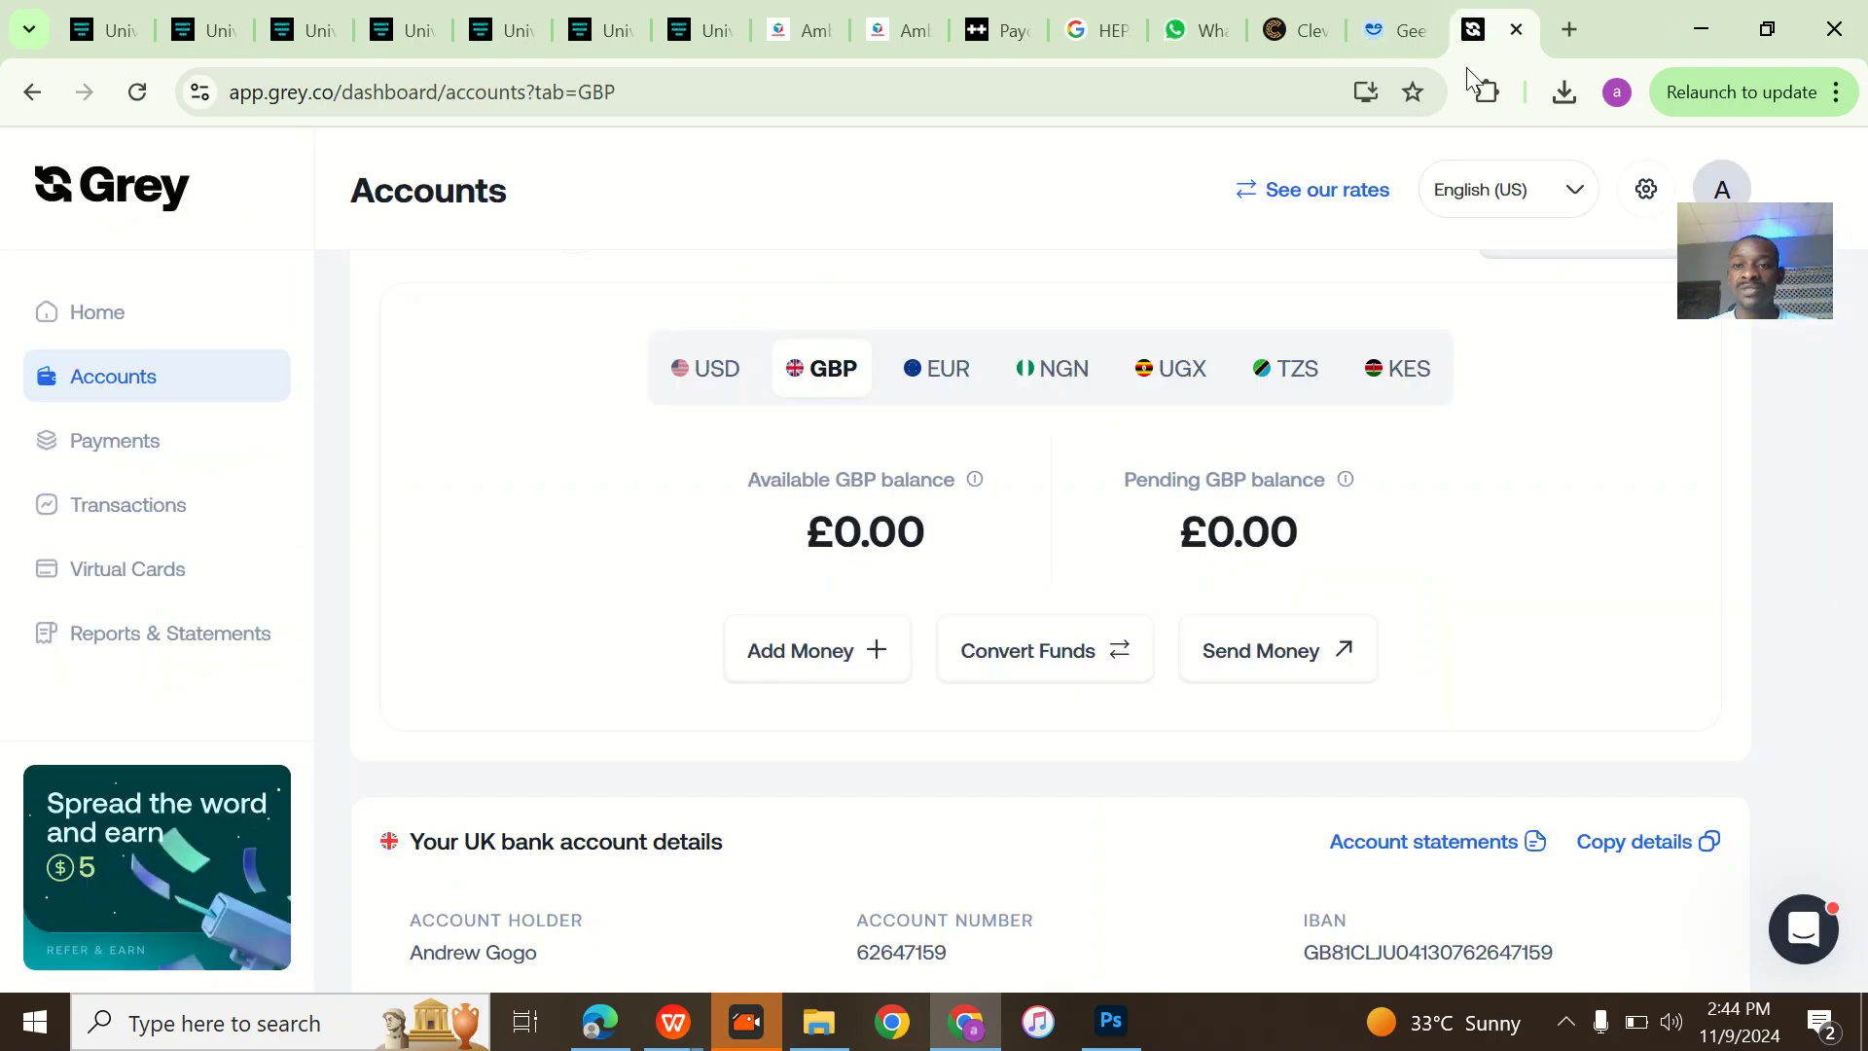
pyautogui.scroll(-2, 797, 450)
pyautogui.scroll(-3, 798, 452)
pyautogui.scroll(-3, 799, 452)
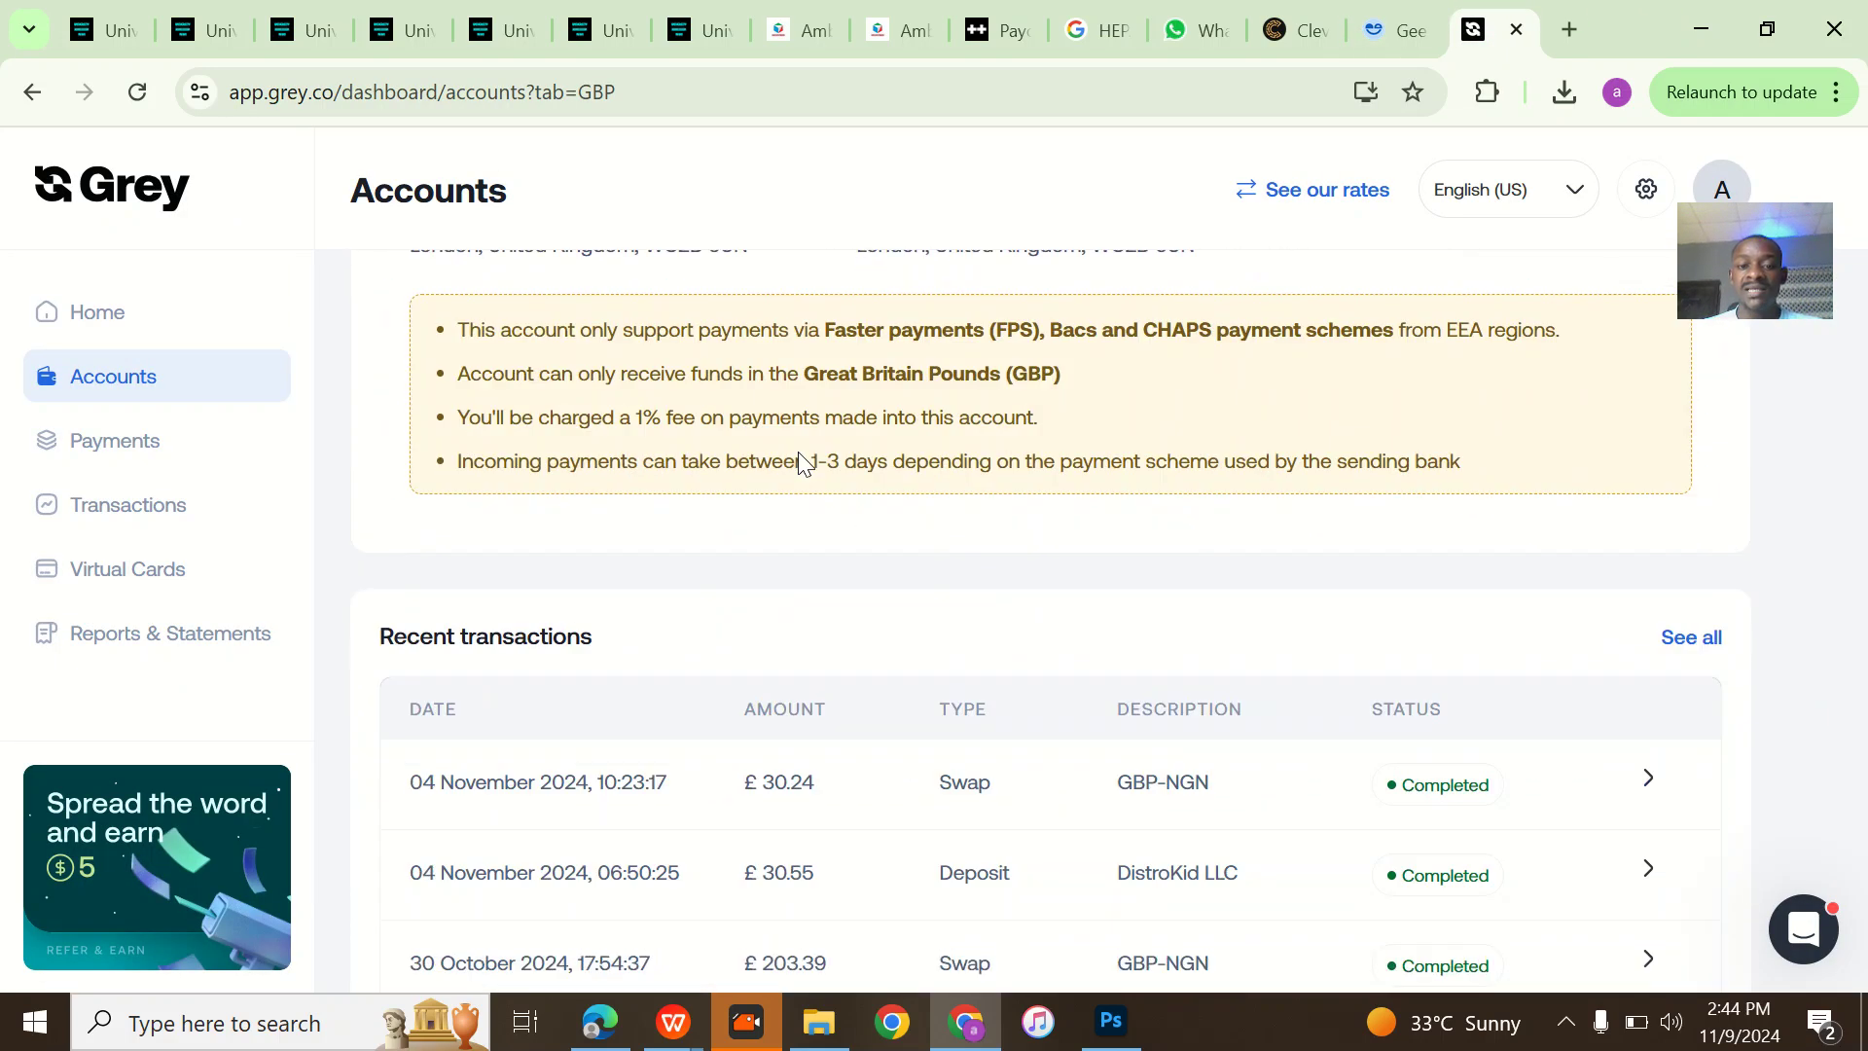
pyautogui.scroll(-2, 799, 462)
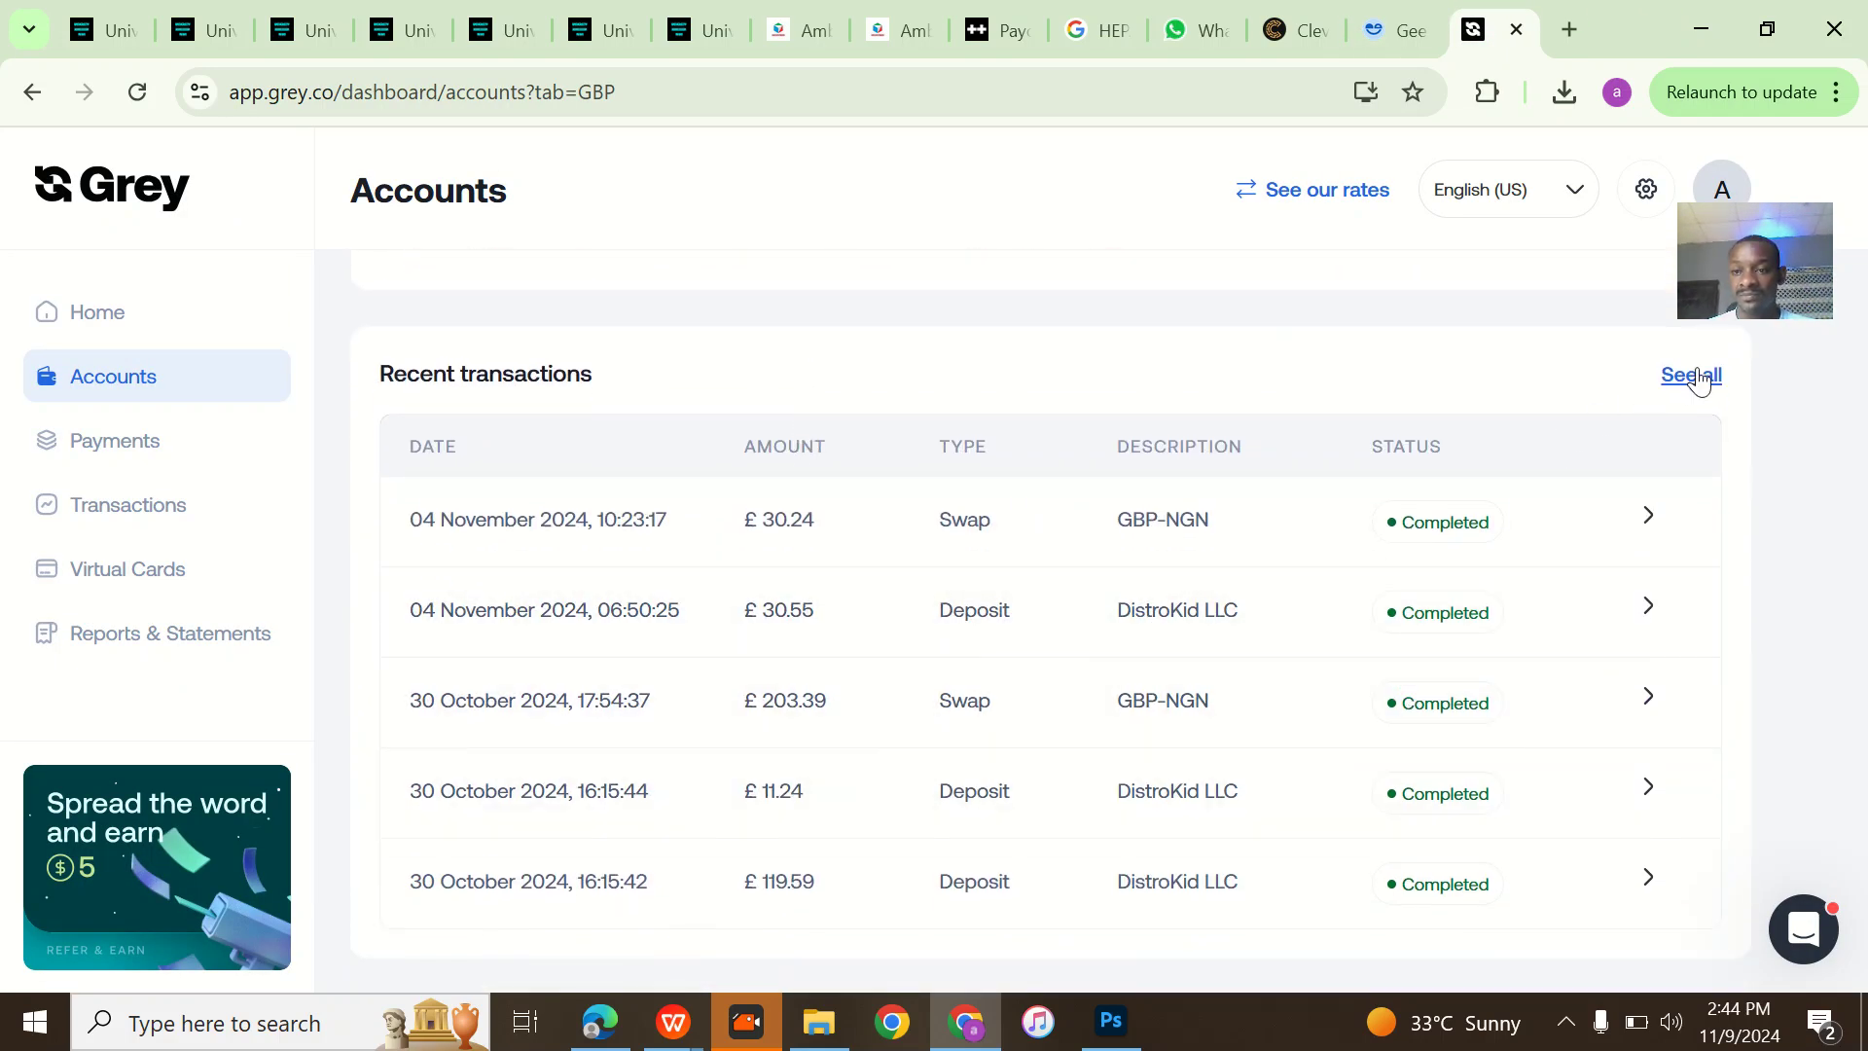
pyautogui.click(1694, 375)
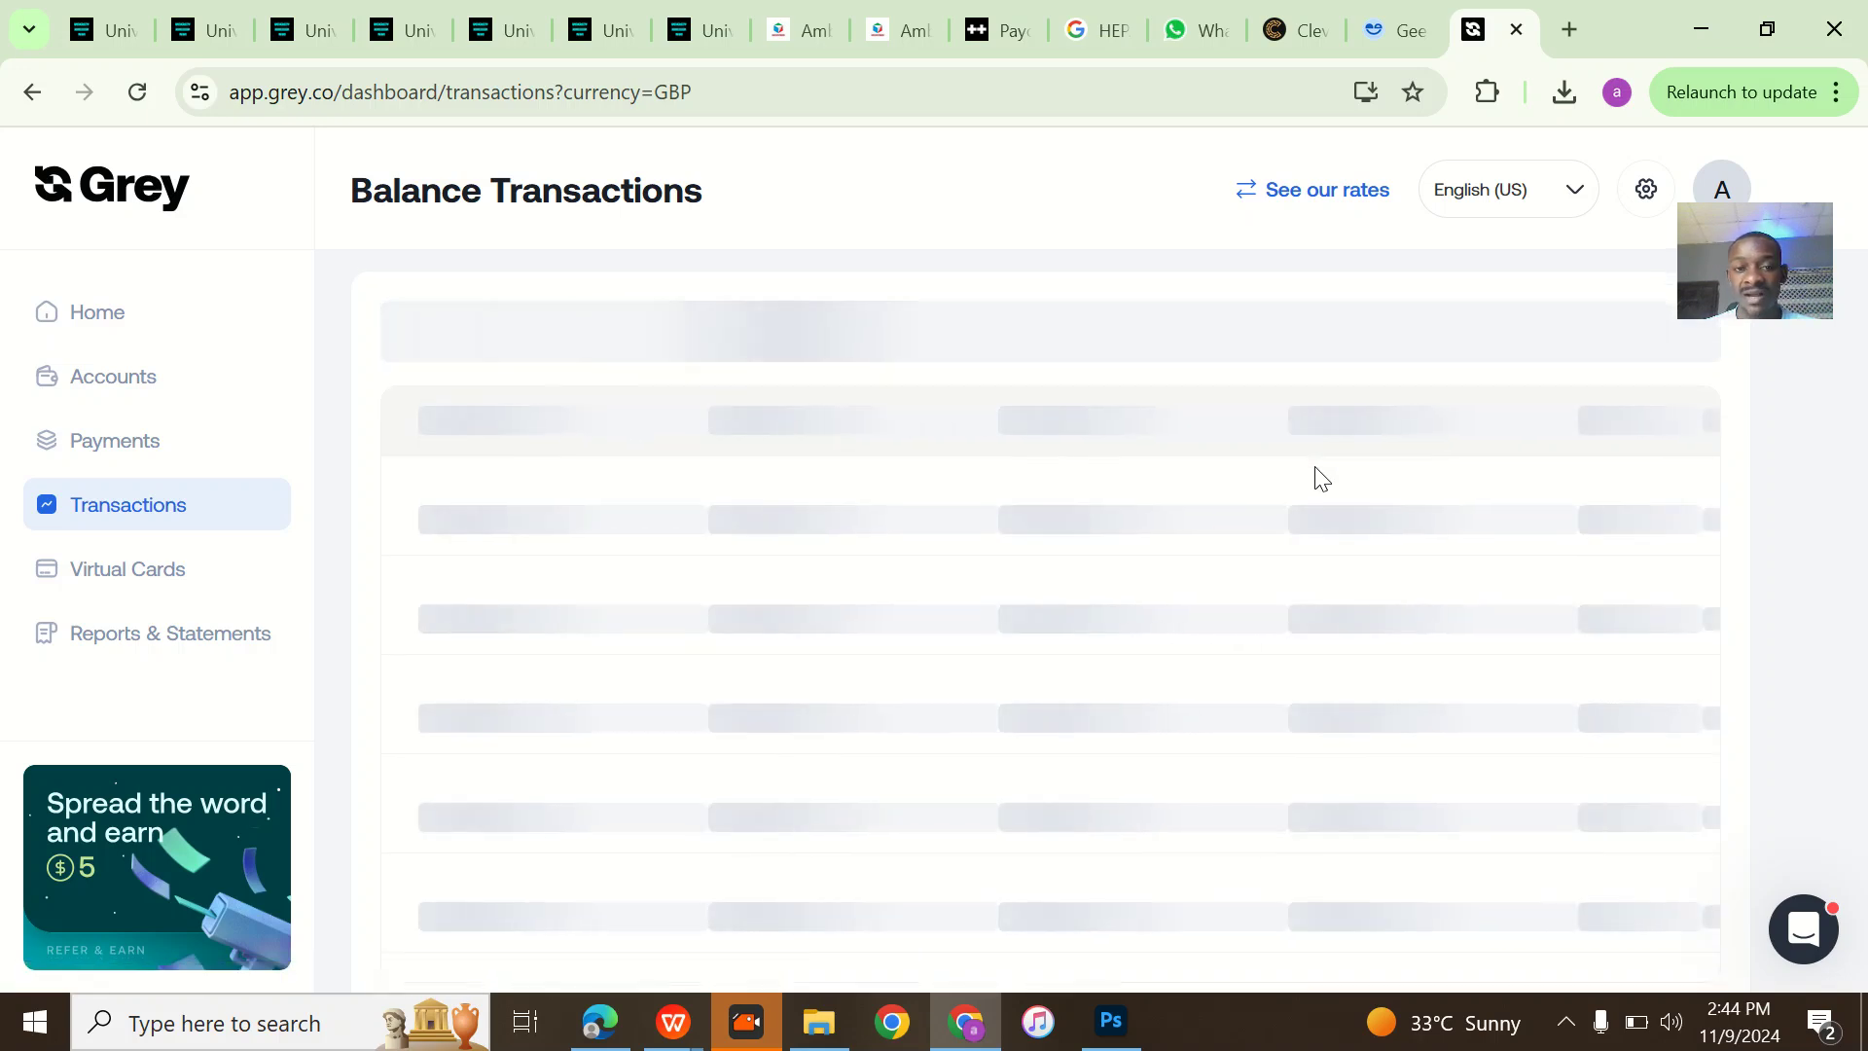
pyautogui.scroll(-1, 1318, 478)
pyautogui.scroll(-1, 1318, 478)
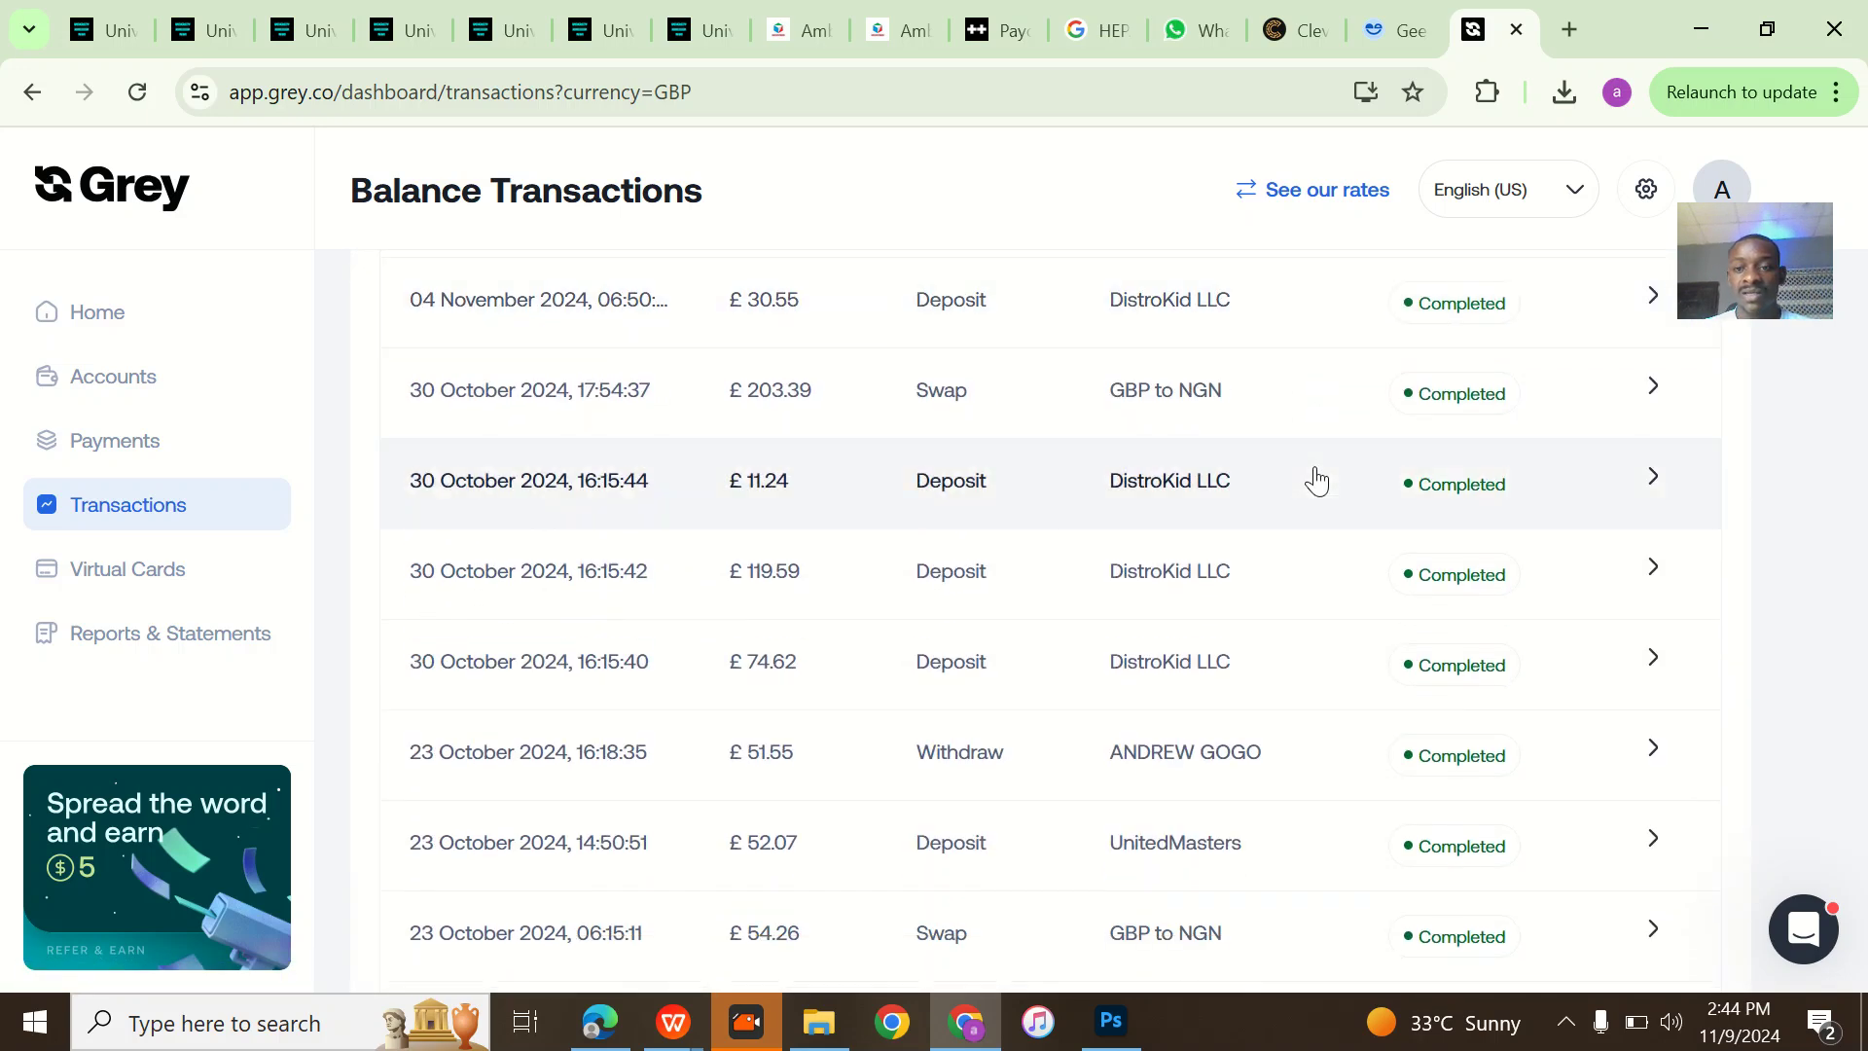
pyautogui.scroll(-2, 1318, 477)
pyautogui.click(912, 883)
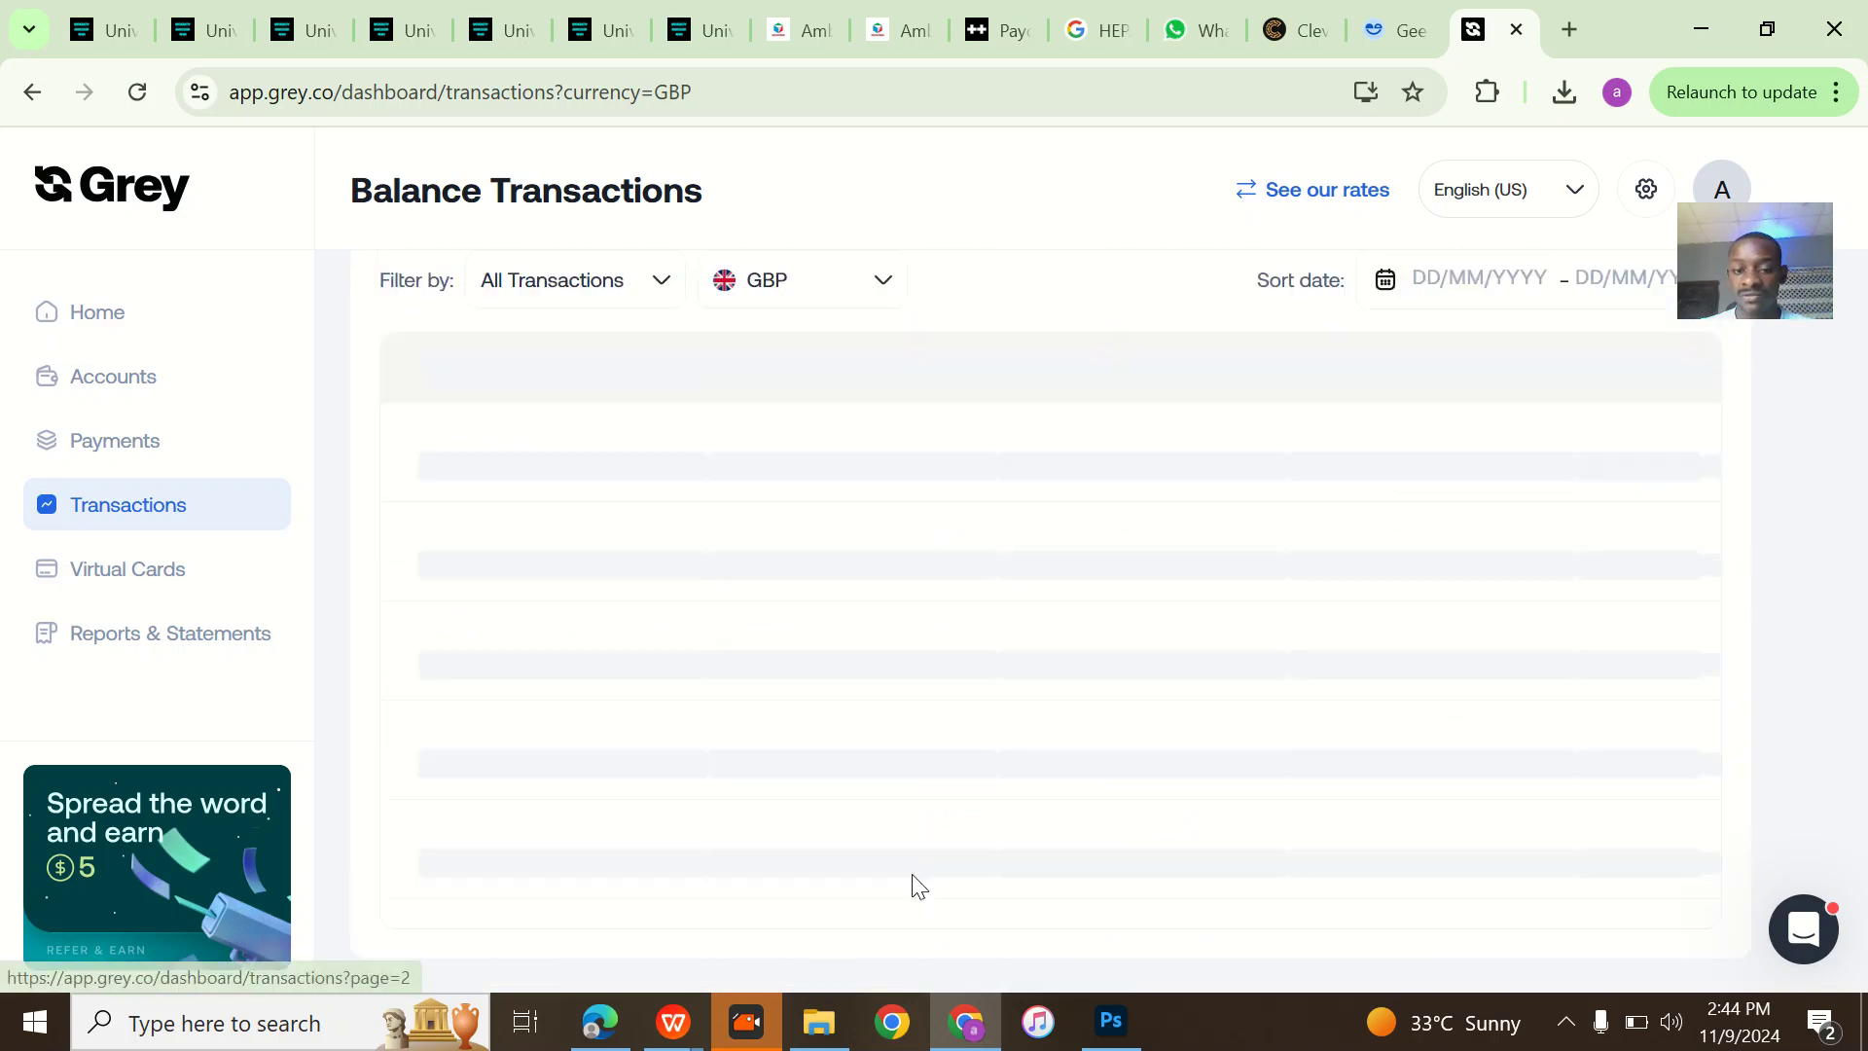
pyautogui.scroll(1, 956, 701)
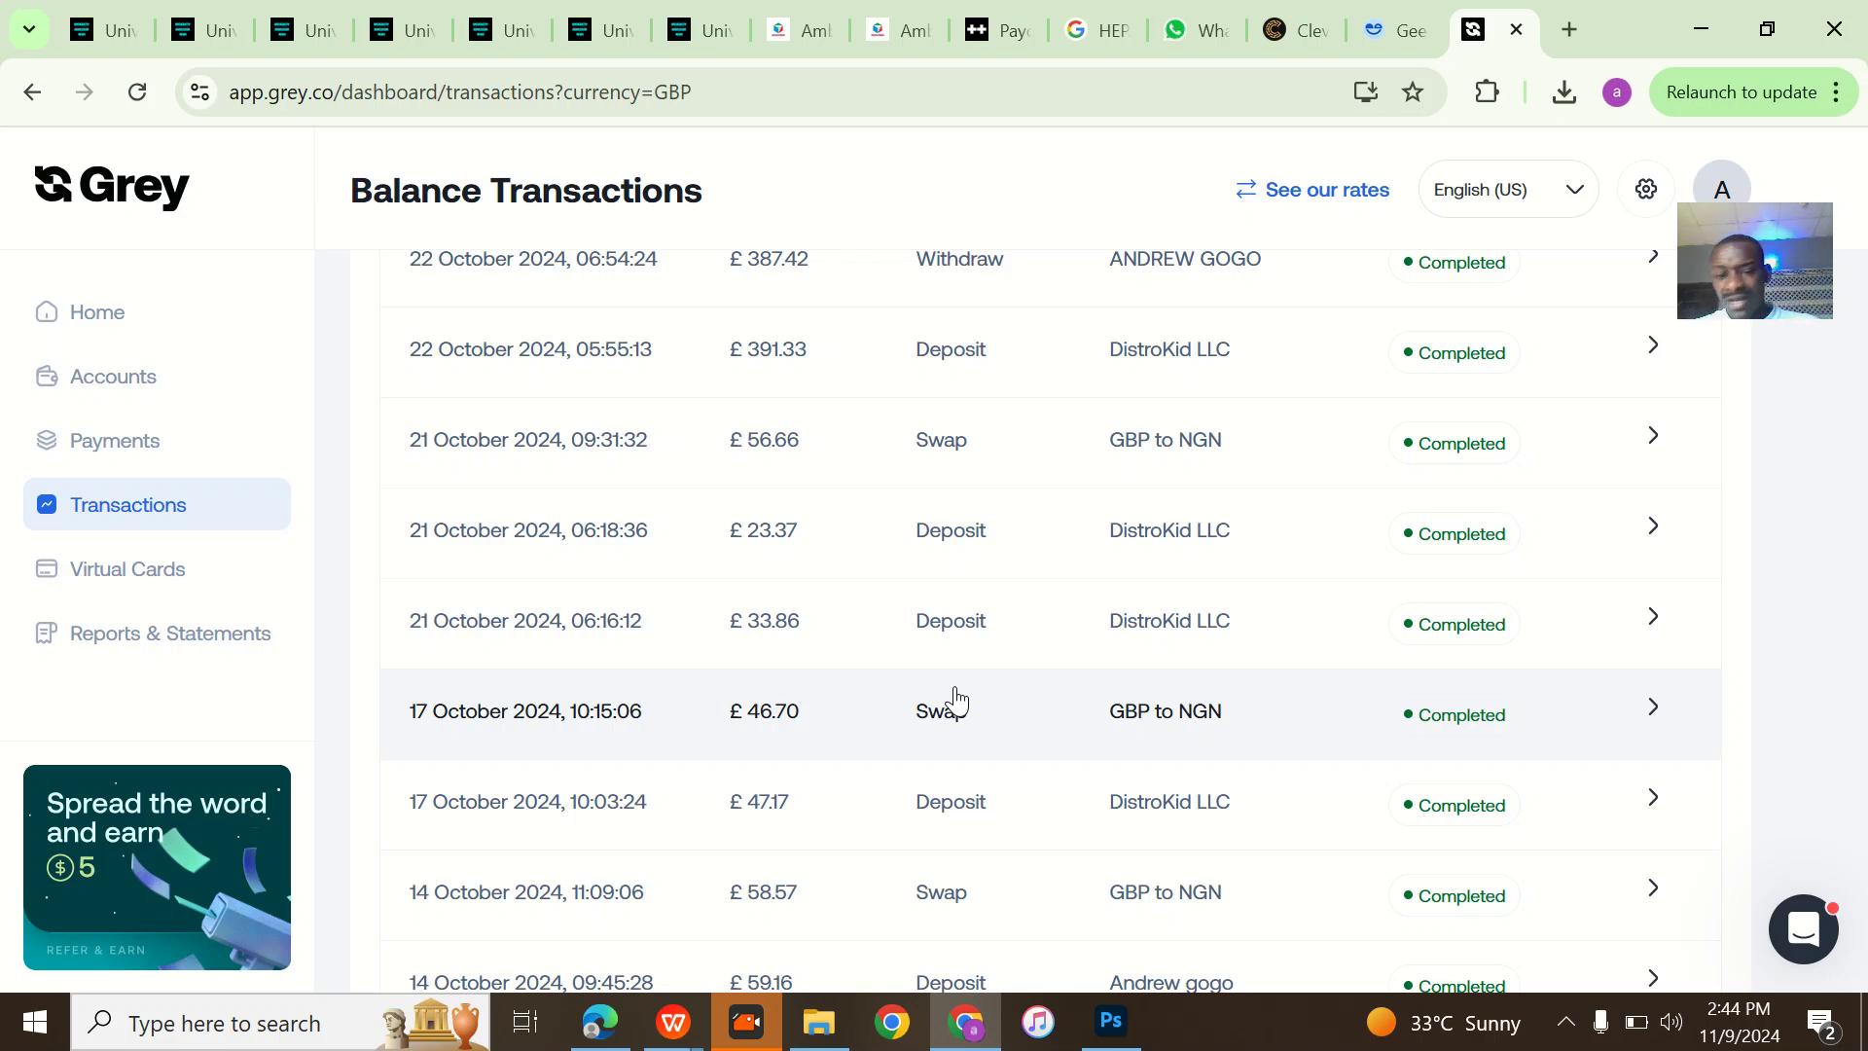
pyautogui.scroll(-2, 955, 700)
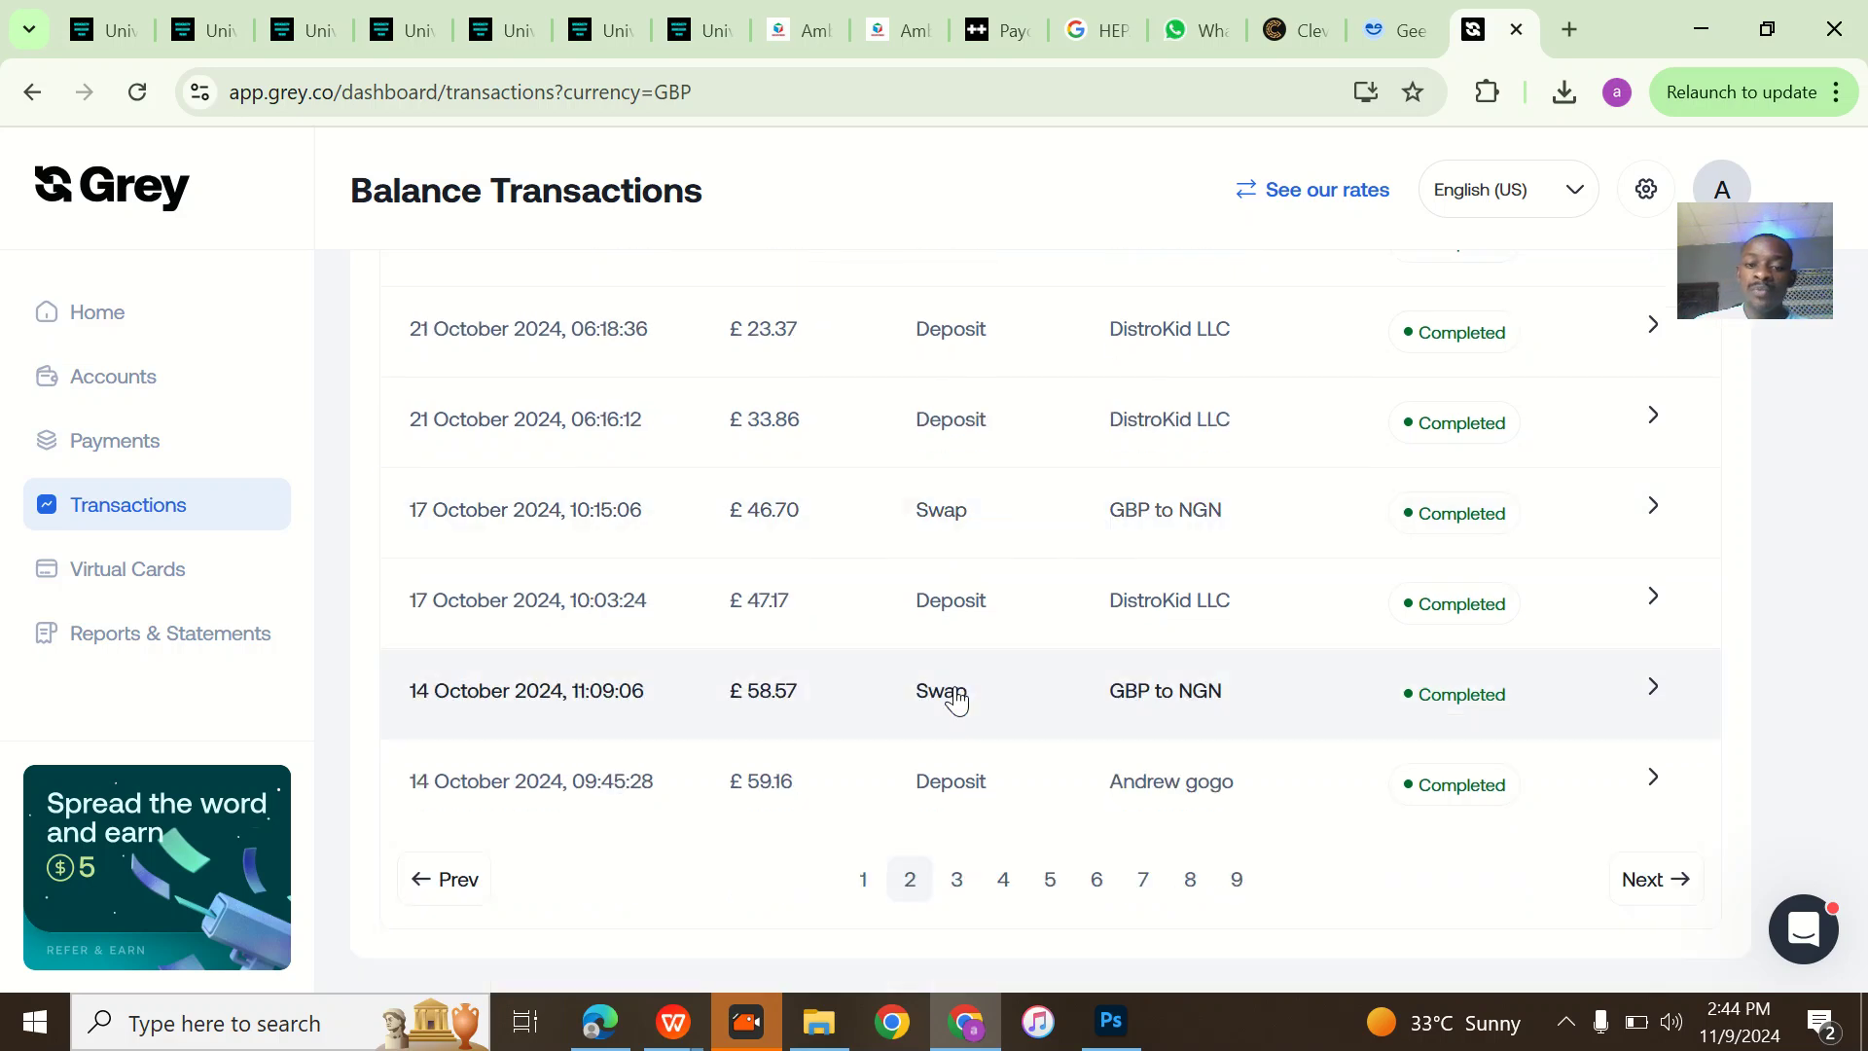
pyautogui.click(960, 881)
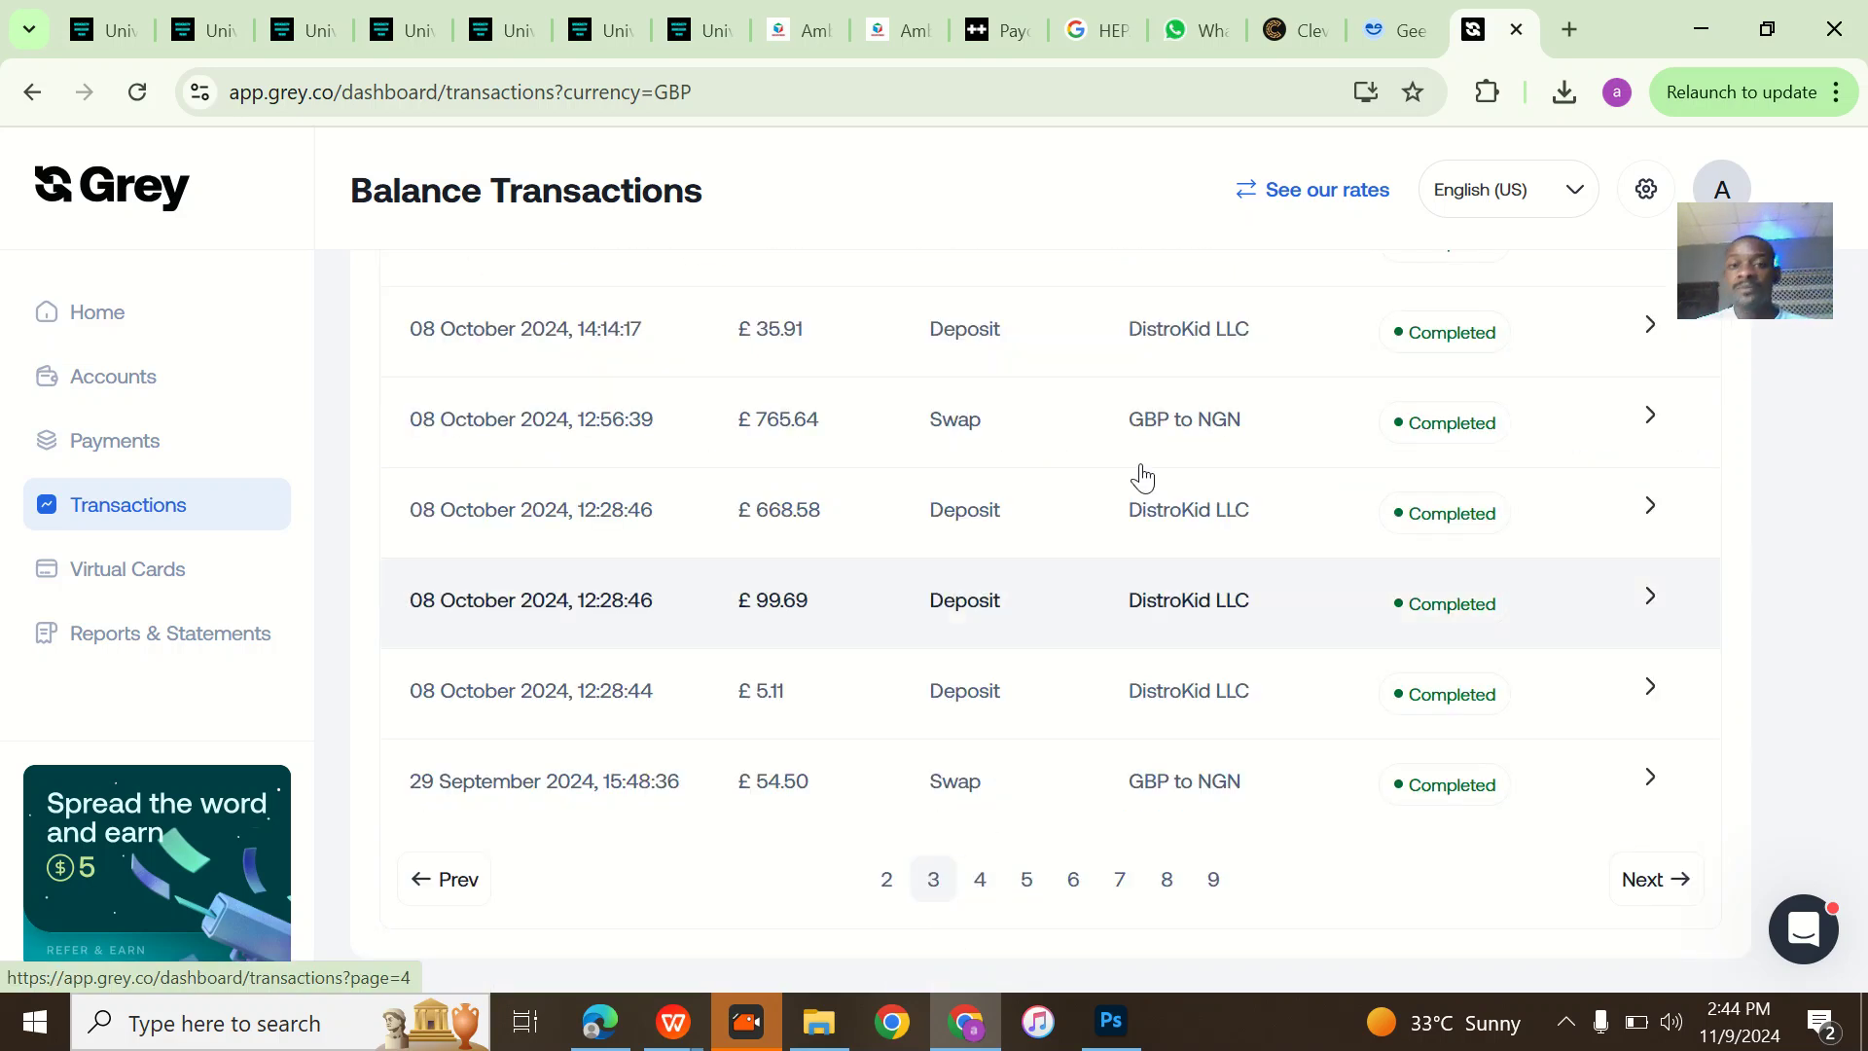
pyautogui.click(1390, 29)
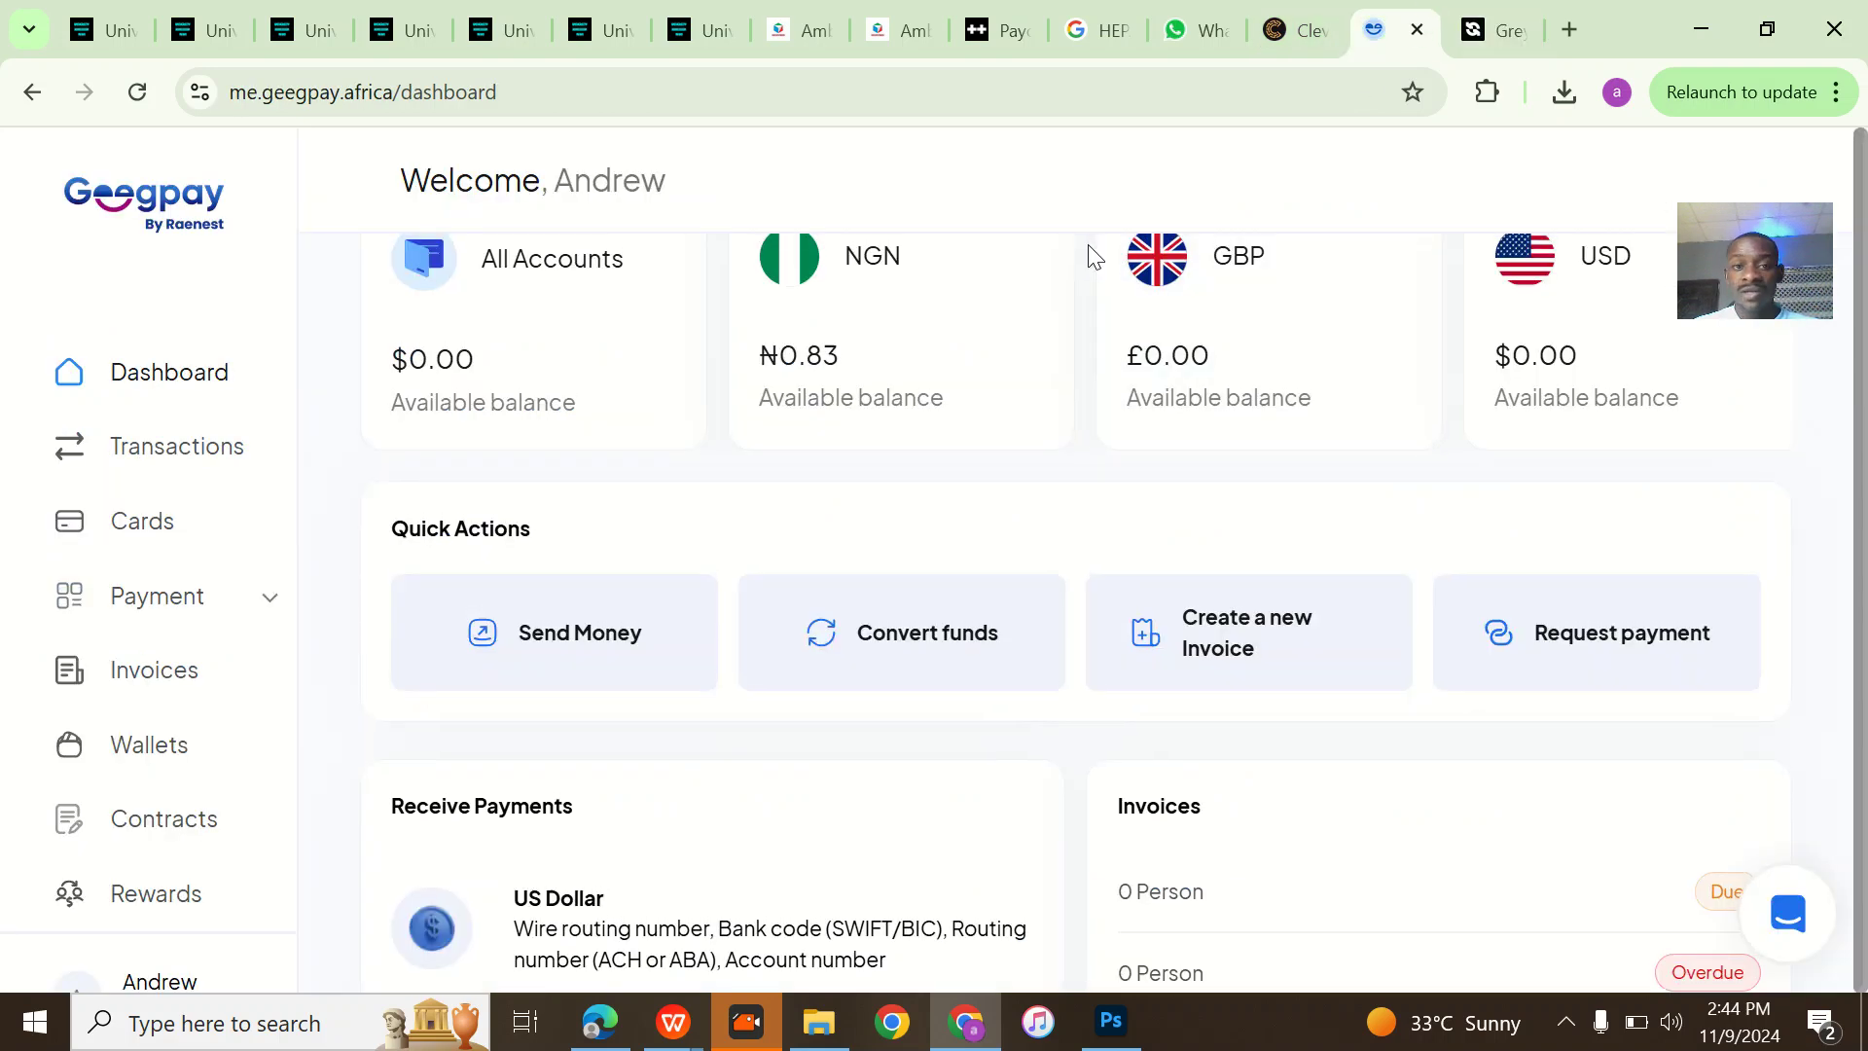
pyautogui.scroll(1, 1089, 254)
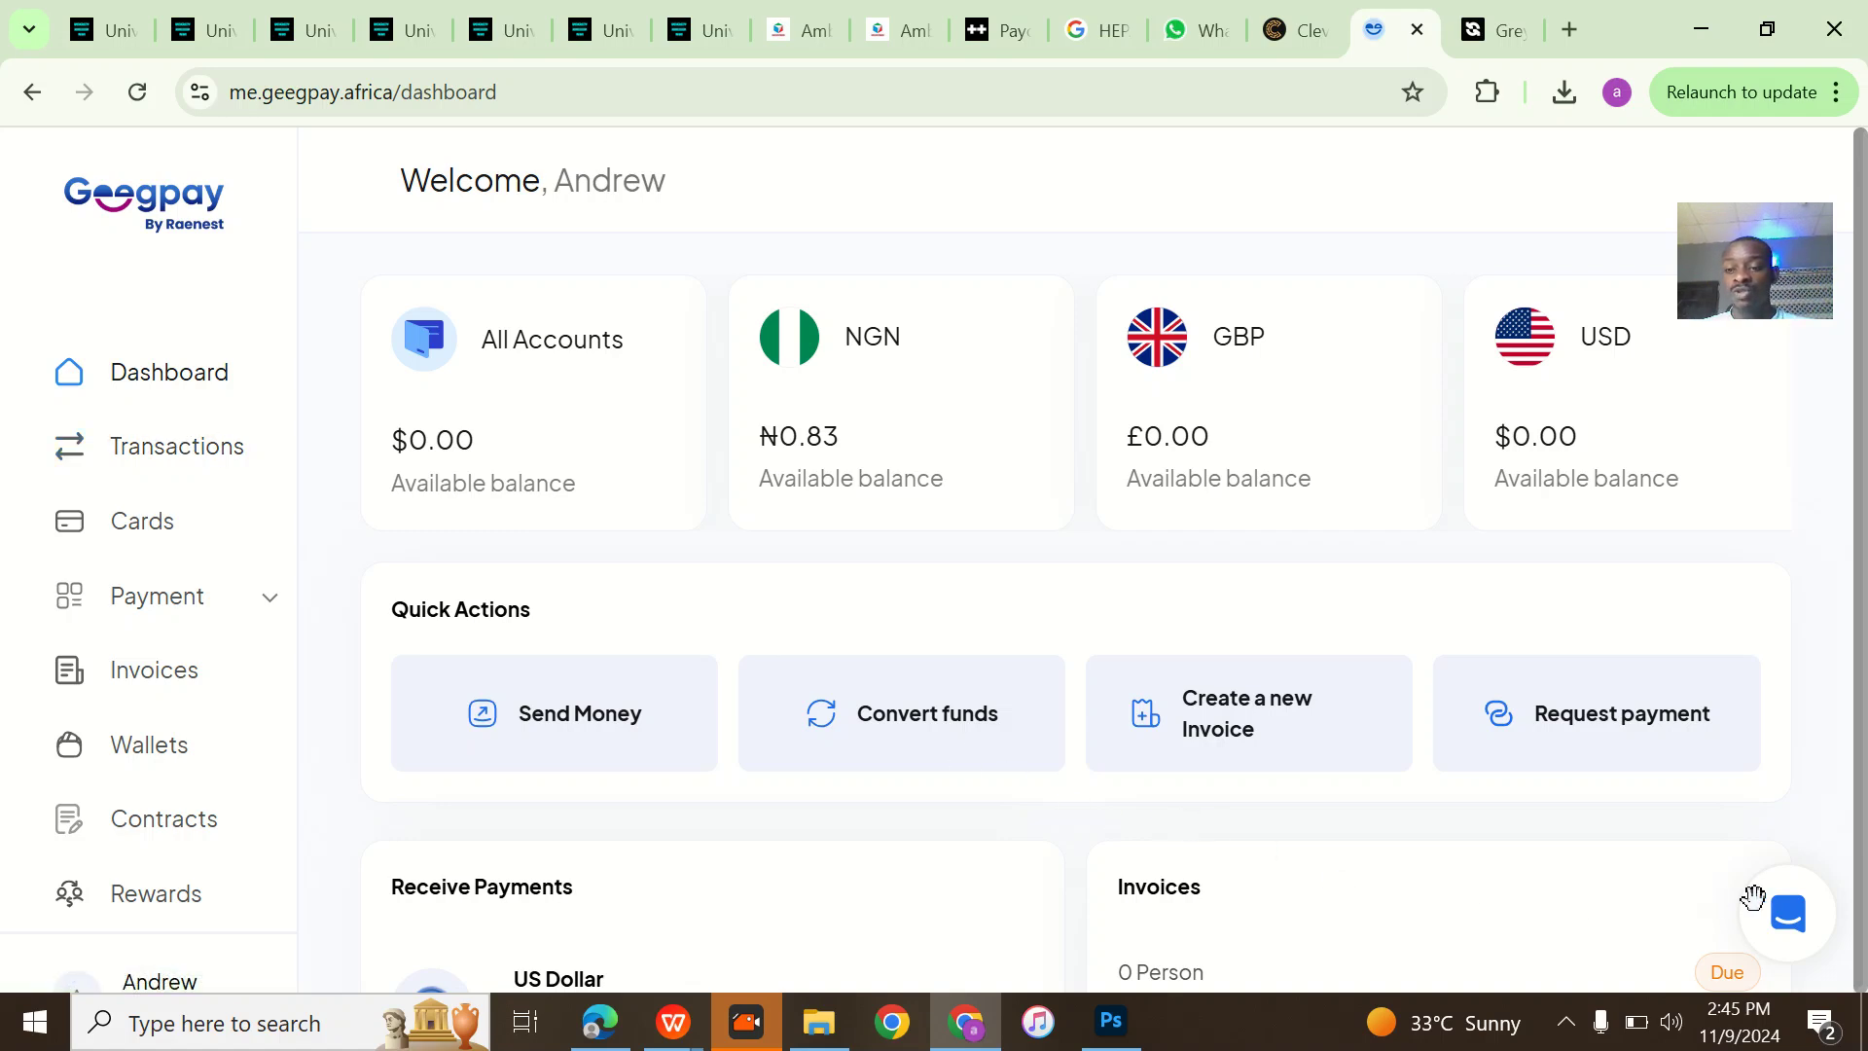
pyautogui.click(1788, 911)
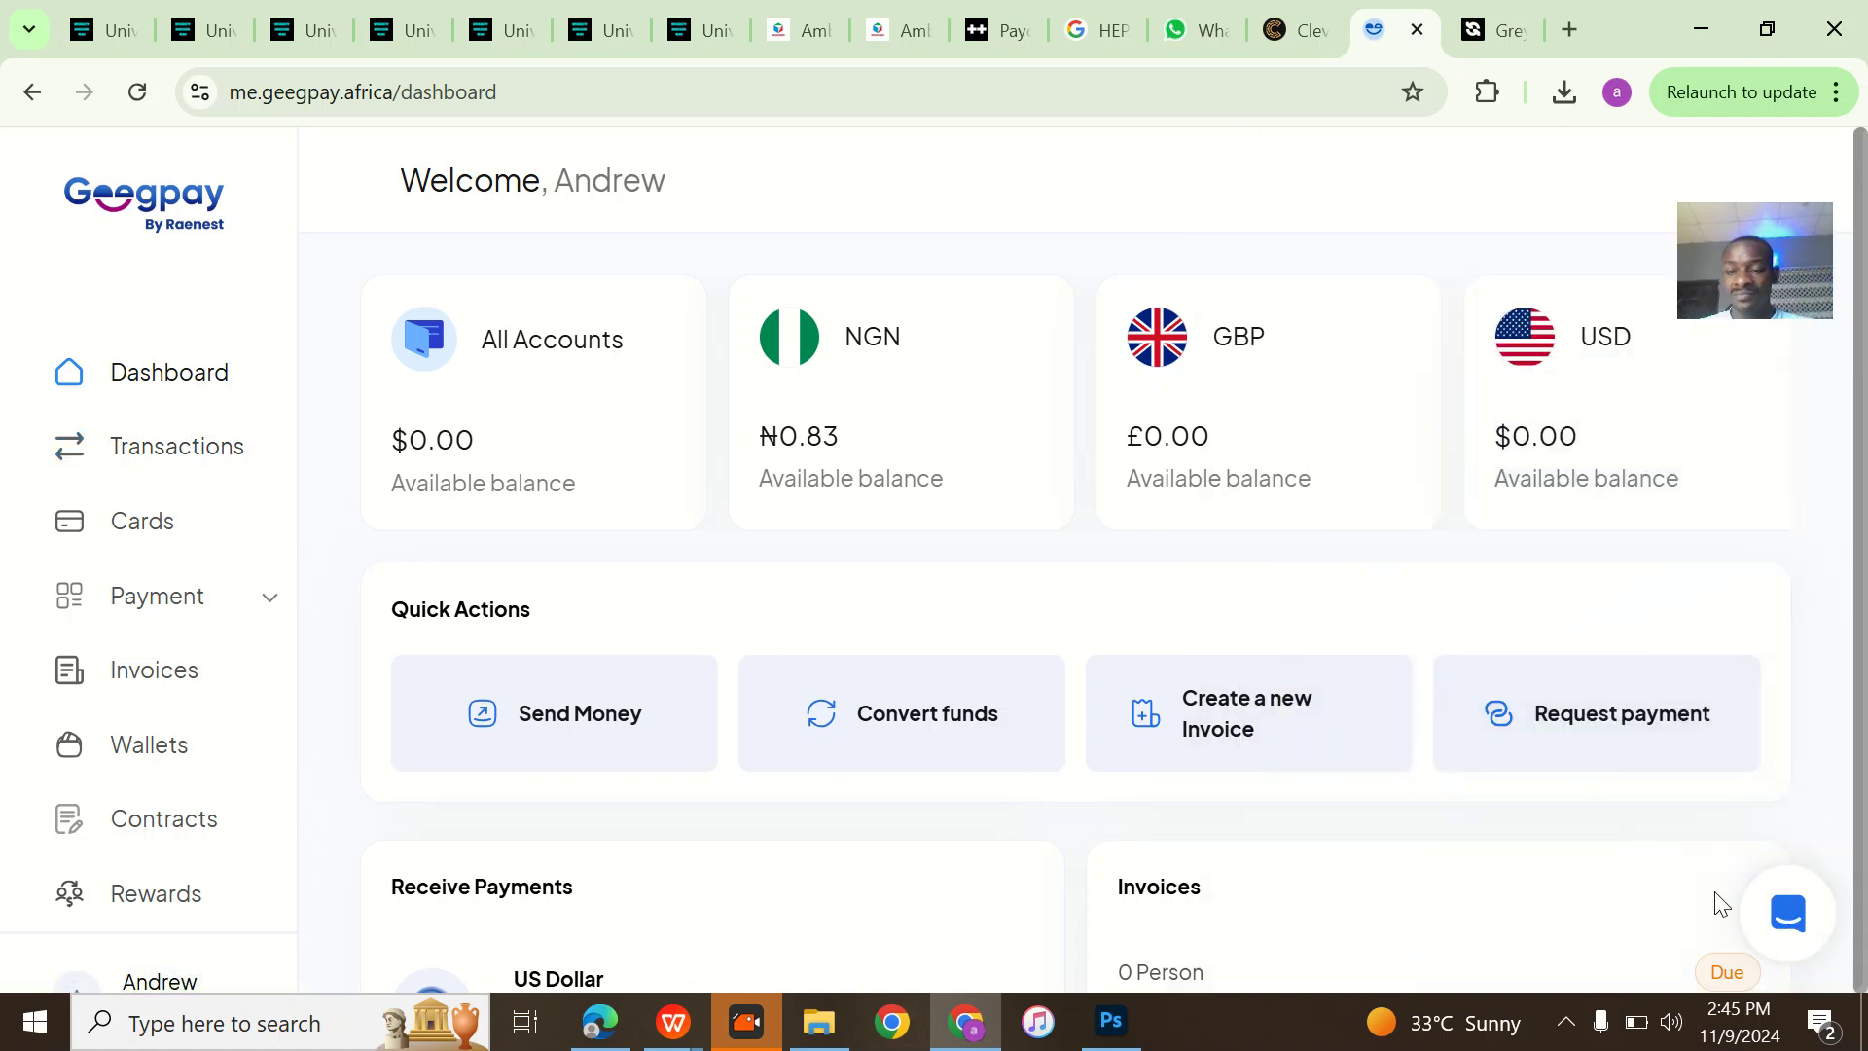
pyautogui.click(1787, 914)
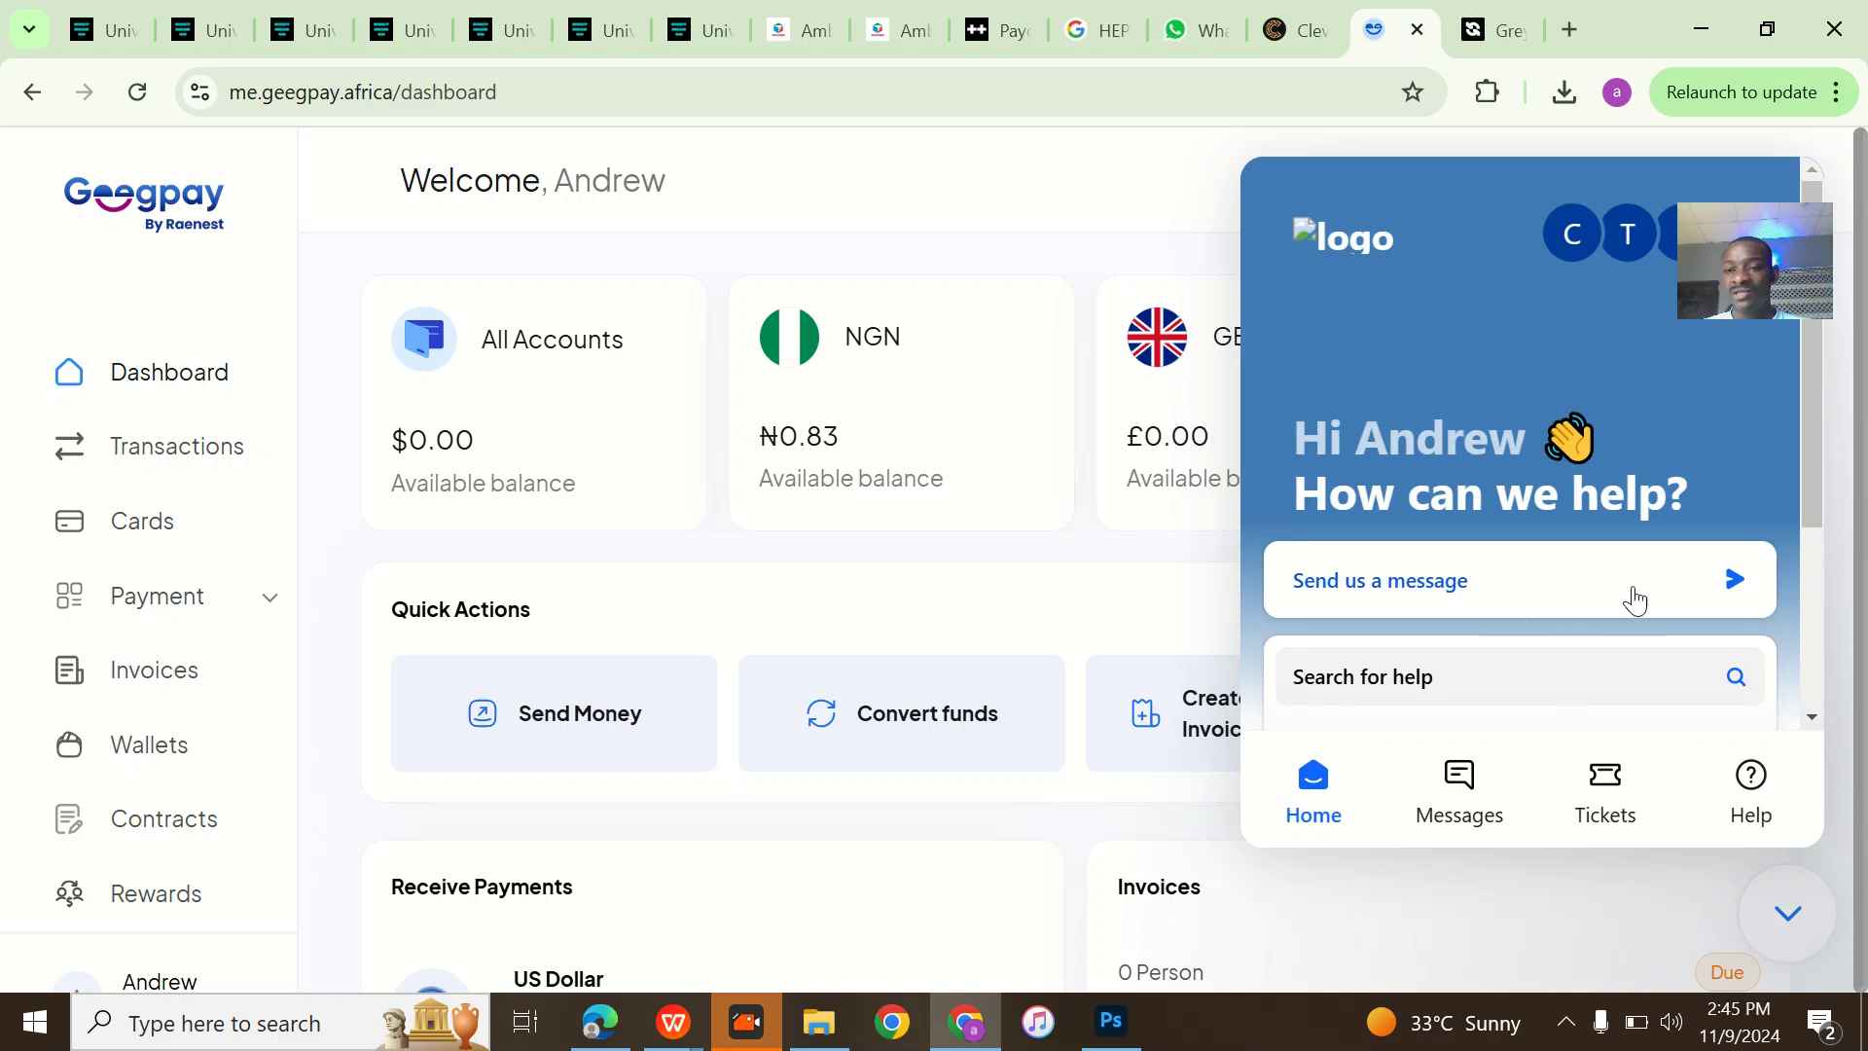
pyautogui.scroll(-1, 1622, 595)
pyautogui.click(1707, 482)
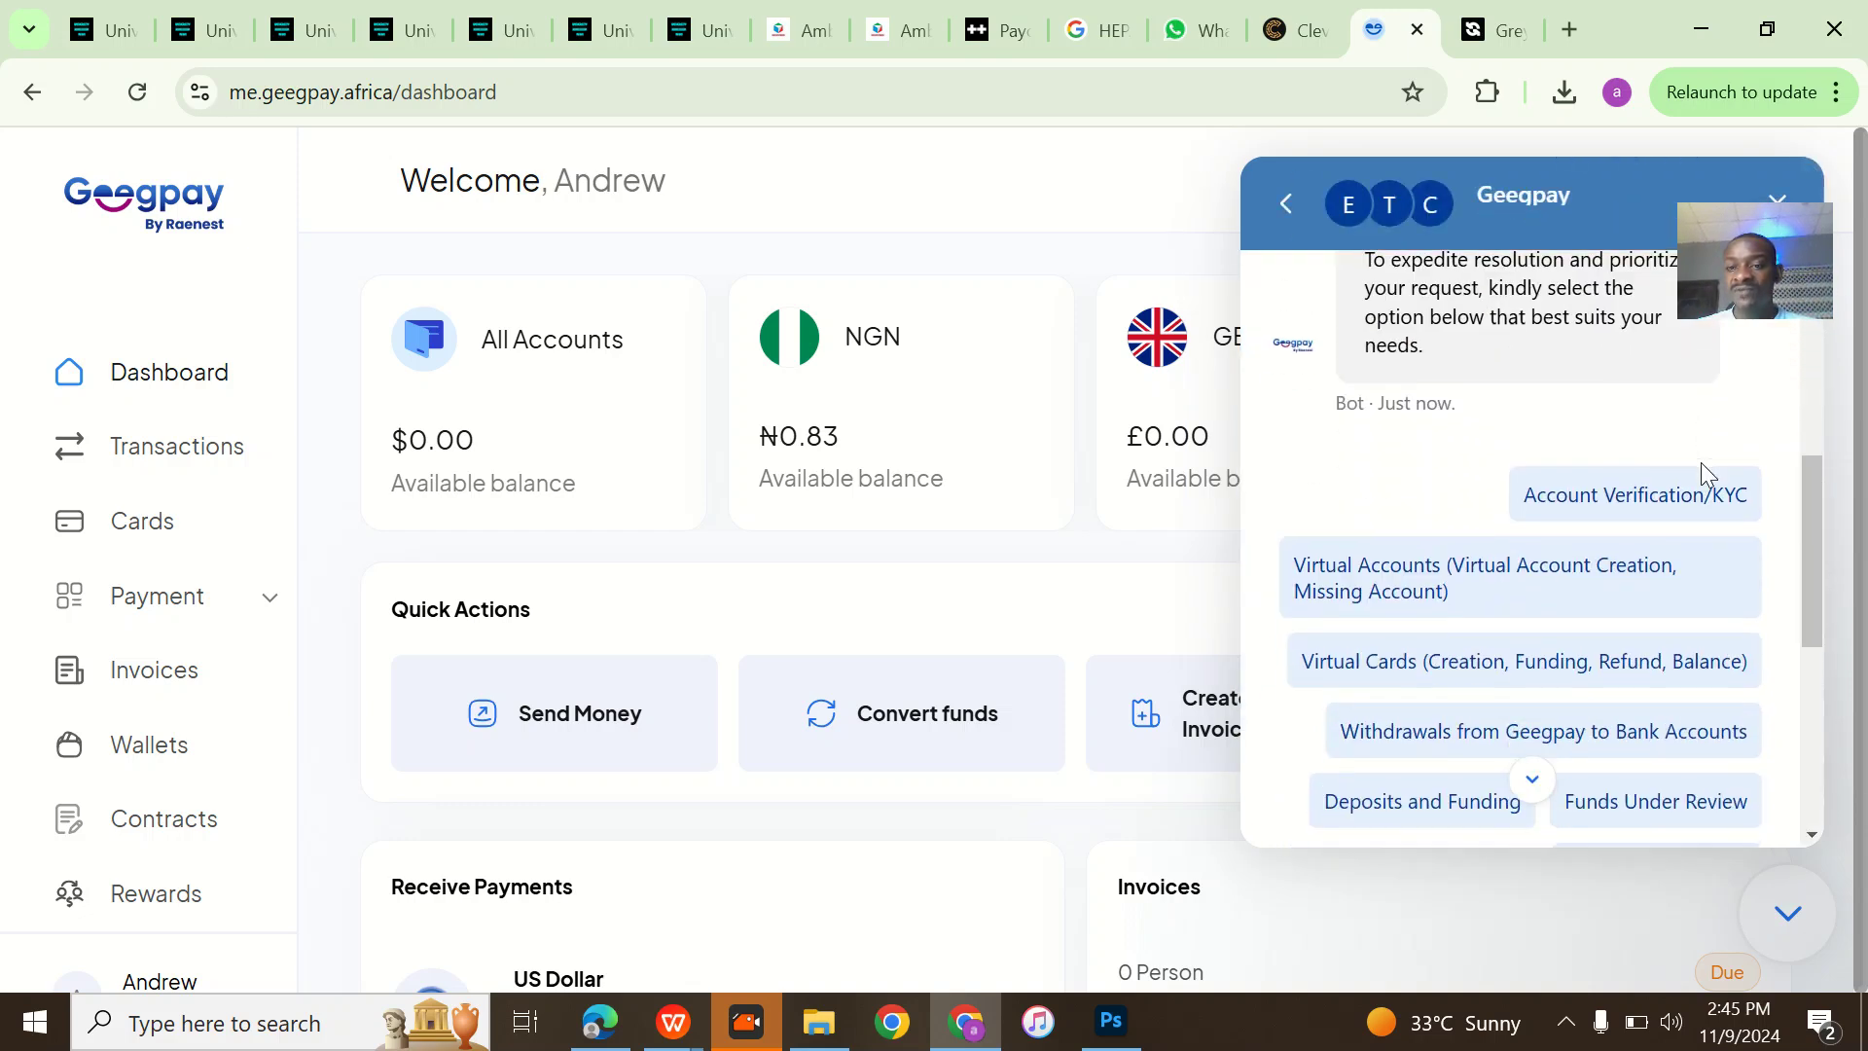
pyautogui.scroll(2, 1700, 462)
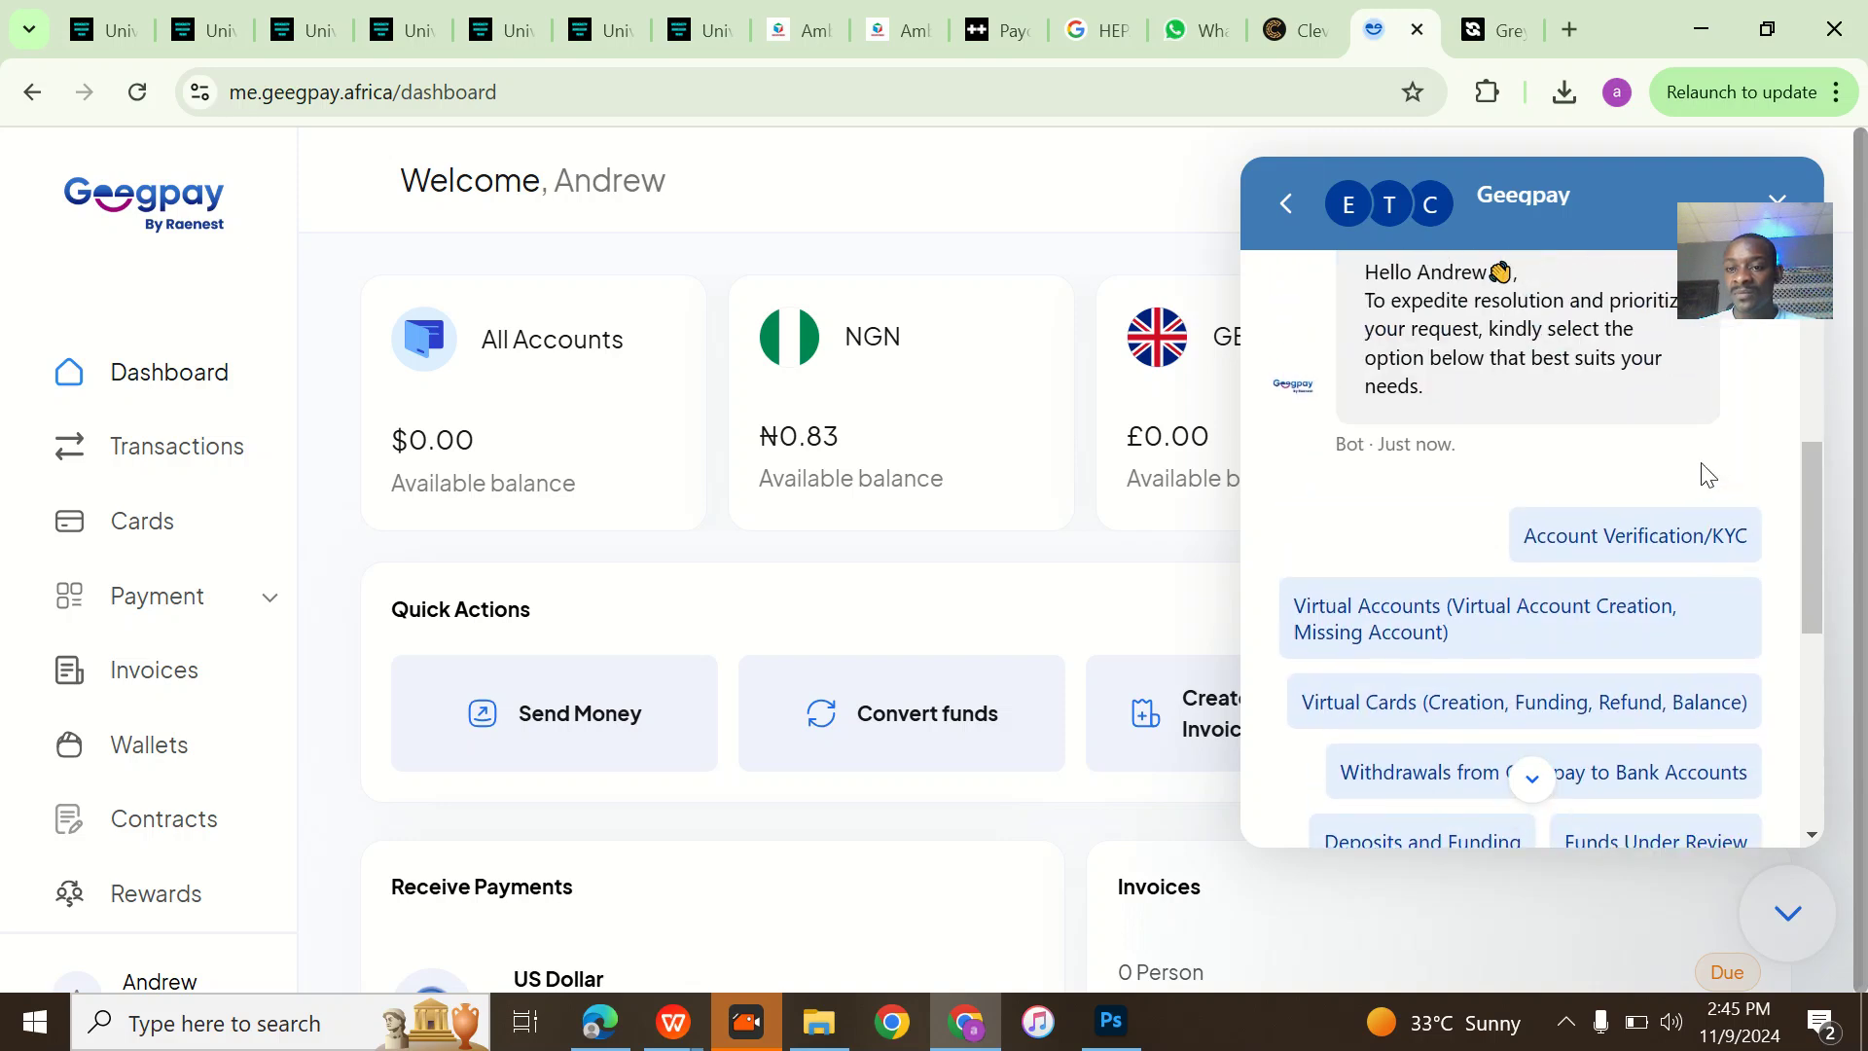
pyautogui.scroll(2, 1700, 463)
pyautogui.scroll(-3, 1699, 468)
pyautogui.scroll(-3, 1699, 466)
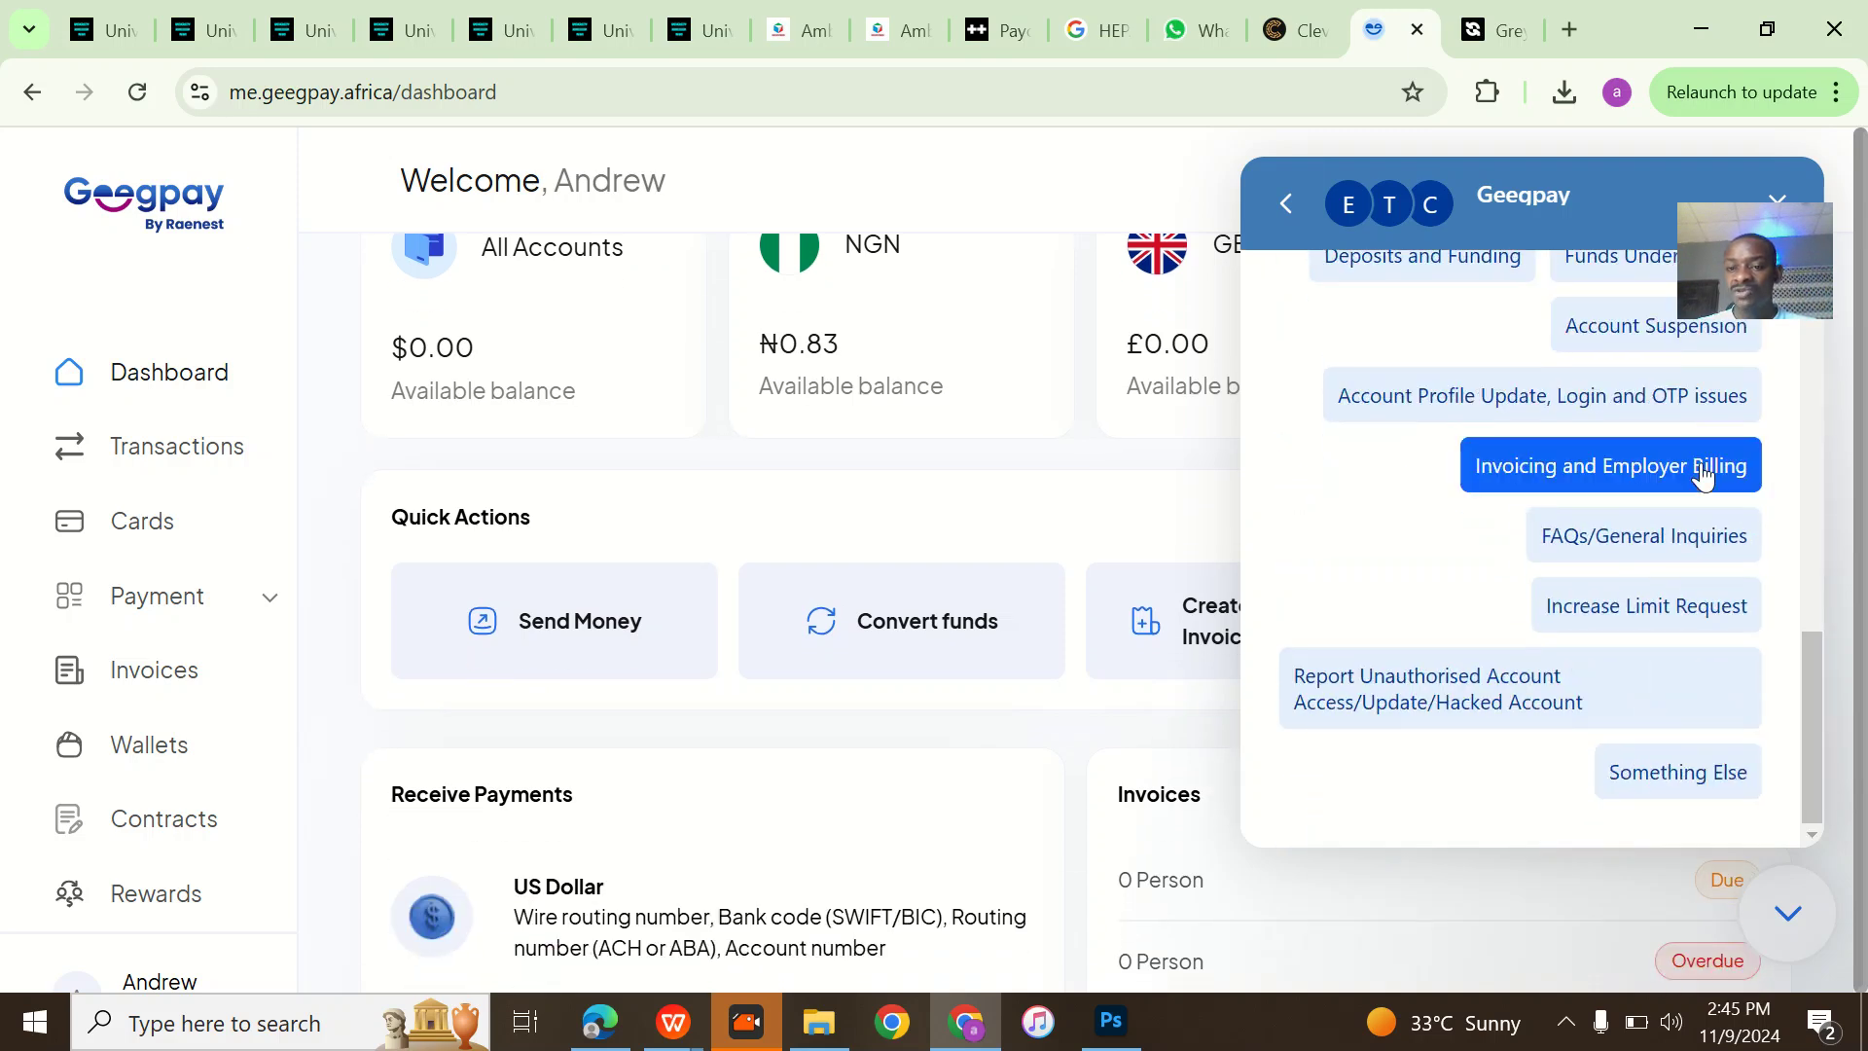
pyautogui.click(1287, 208)
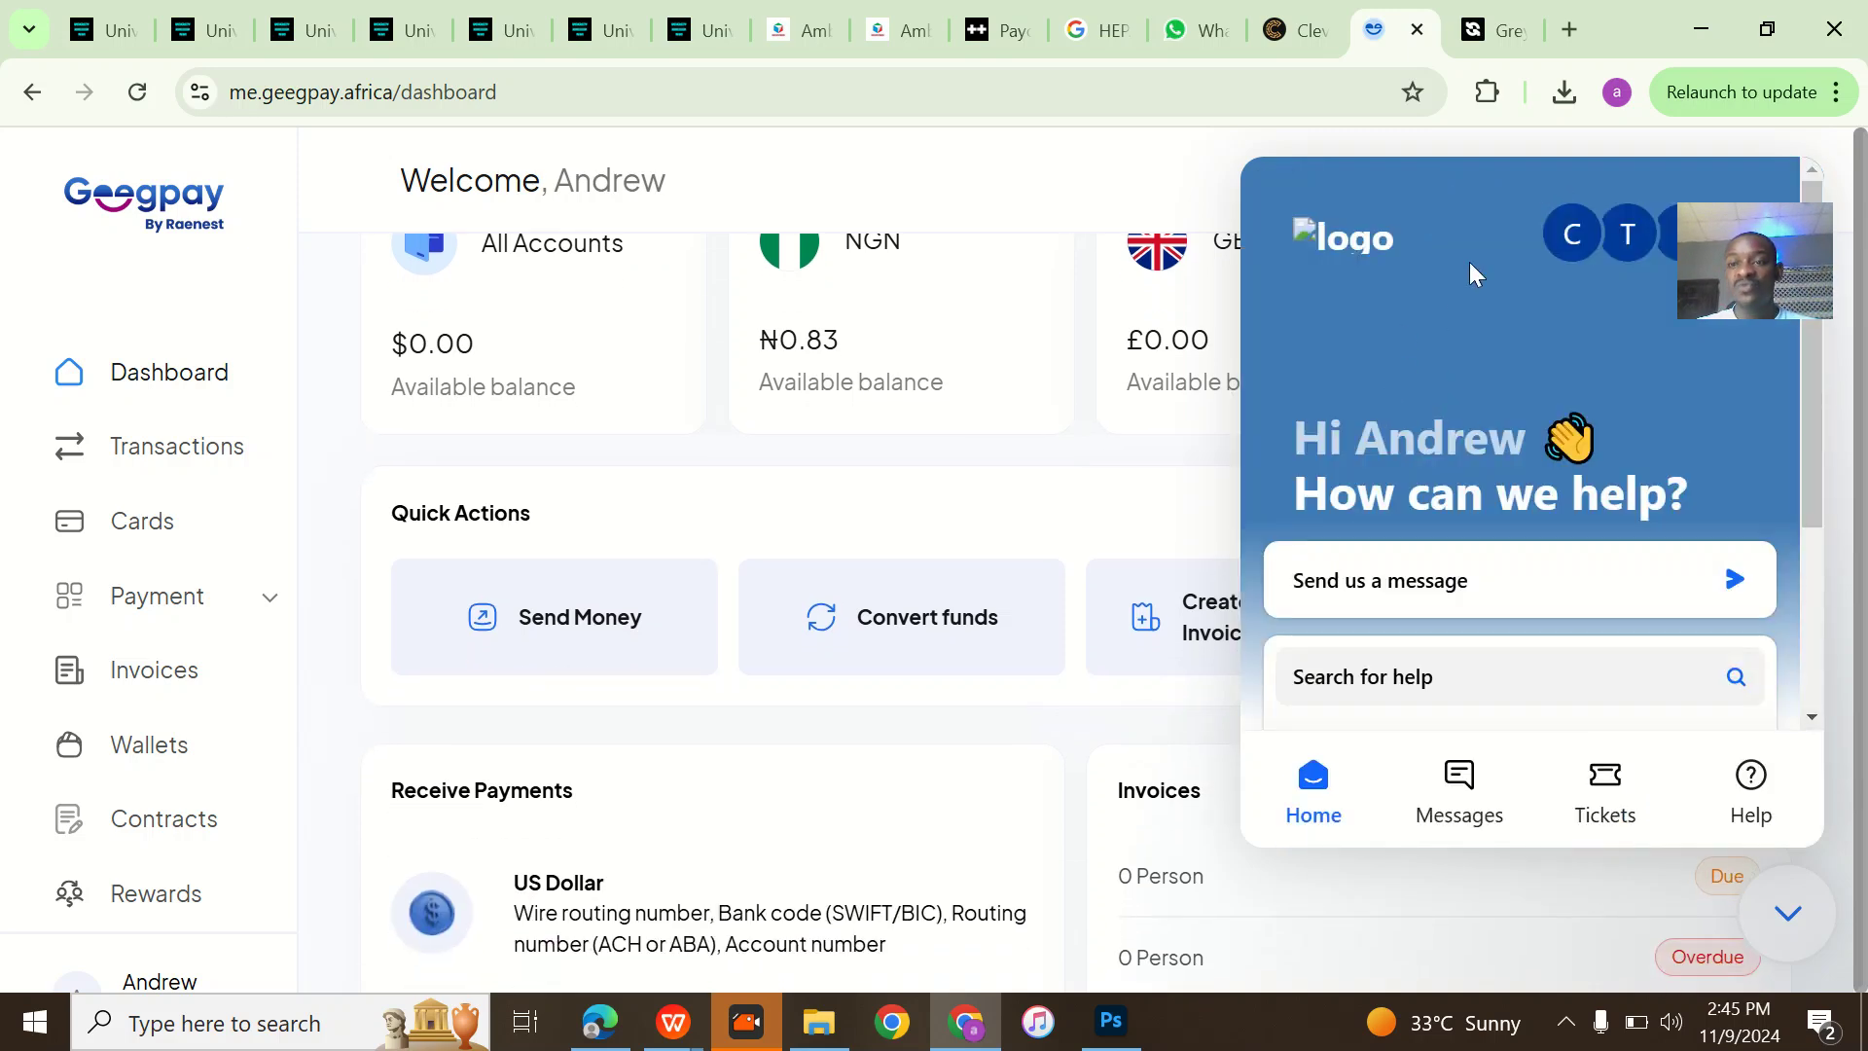
pyautogui.click(1777, 230)
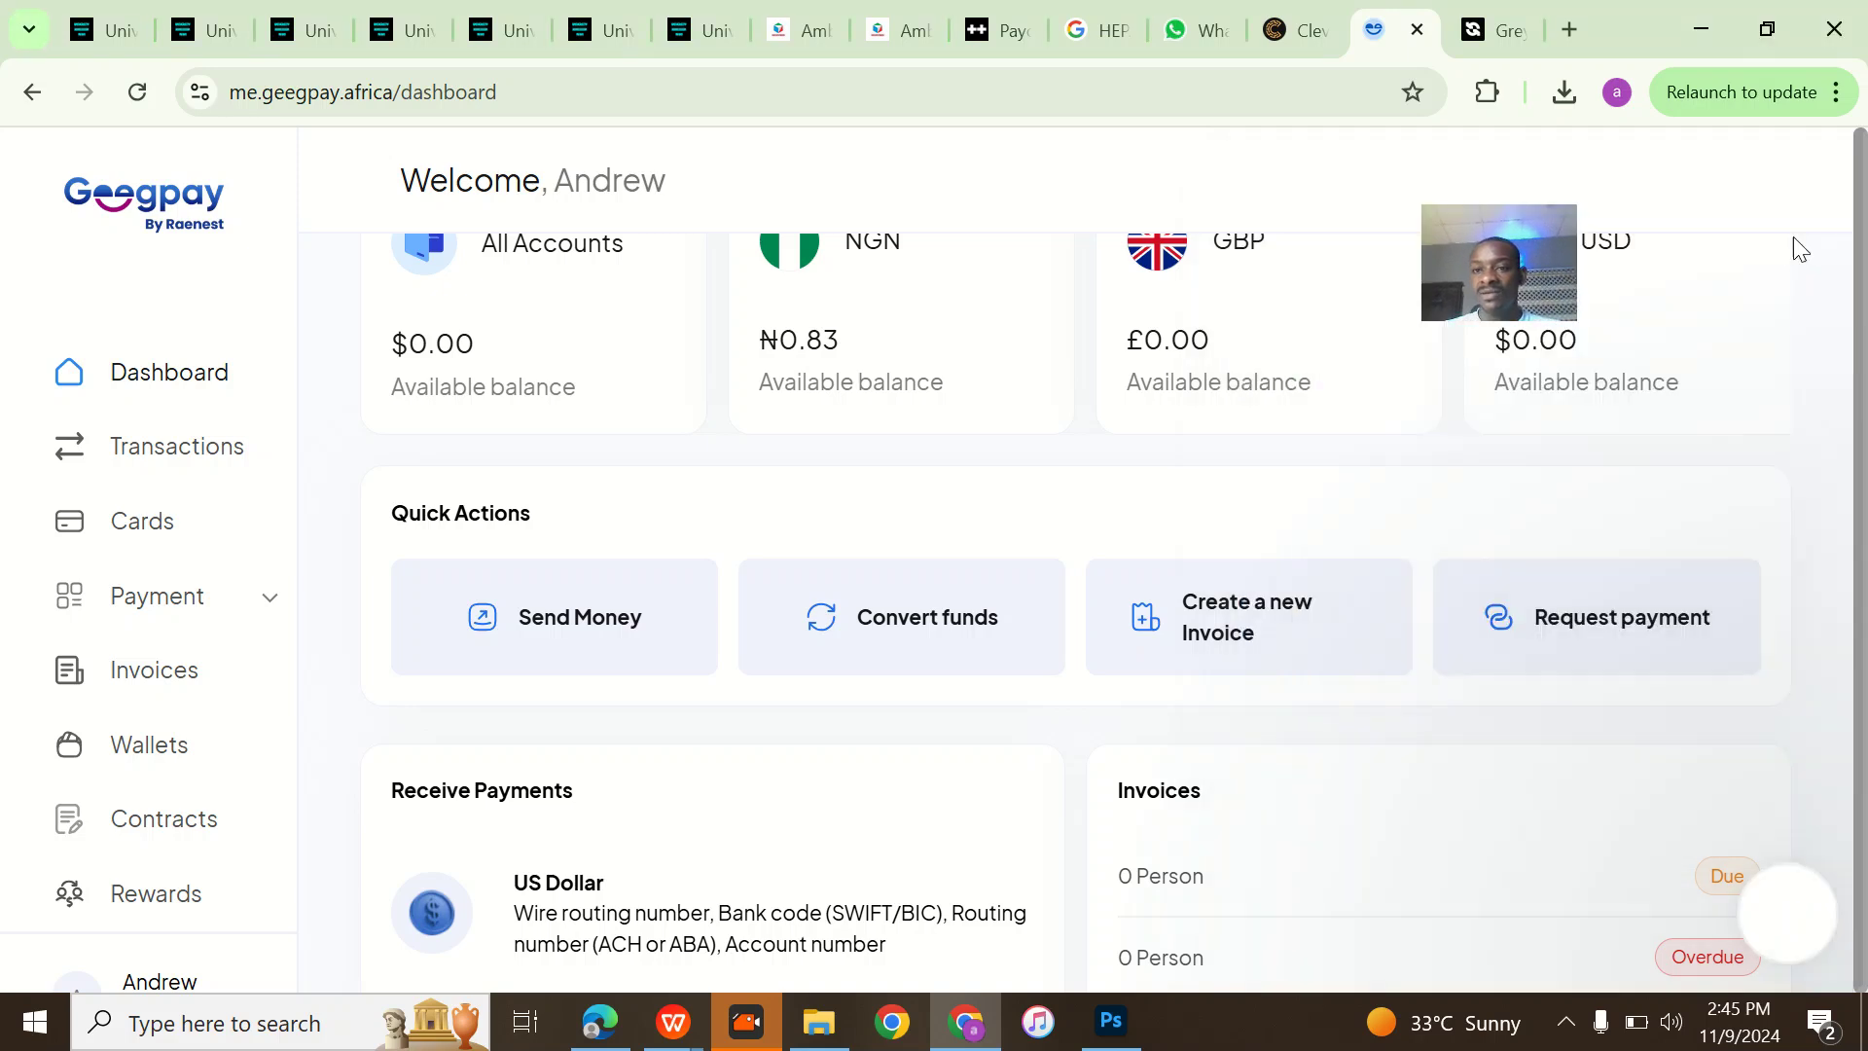
pyautogui.click(1491, 30)
pyautogui.click(1801, 926)
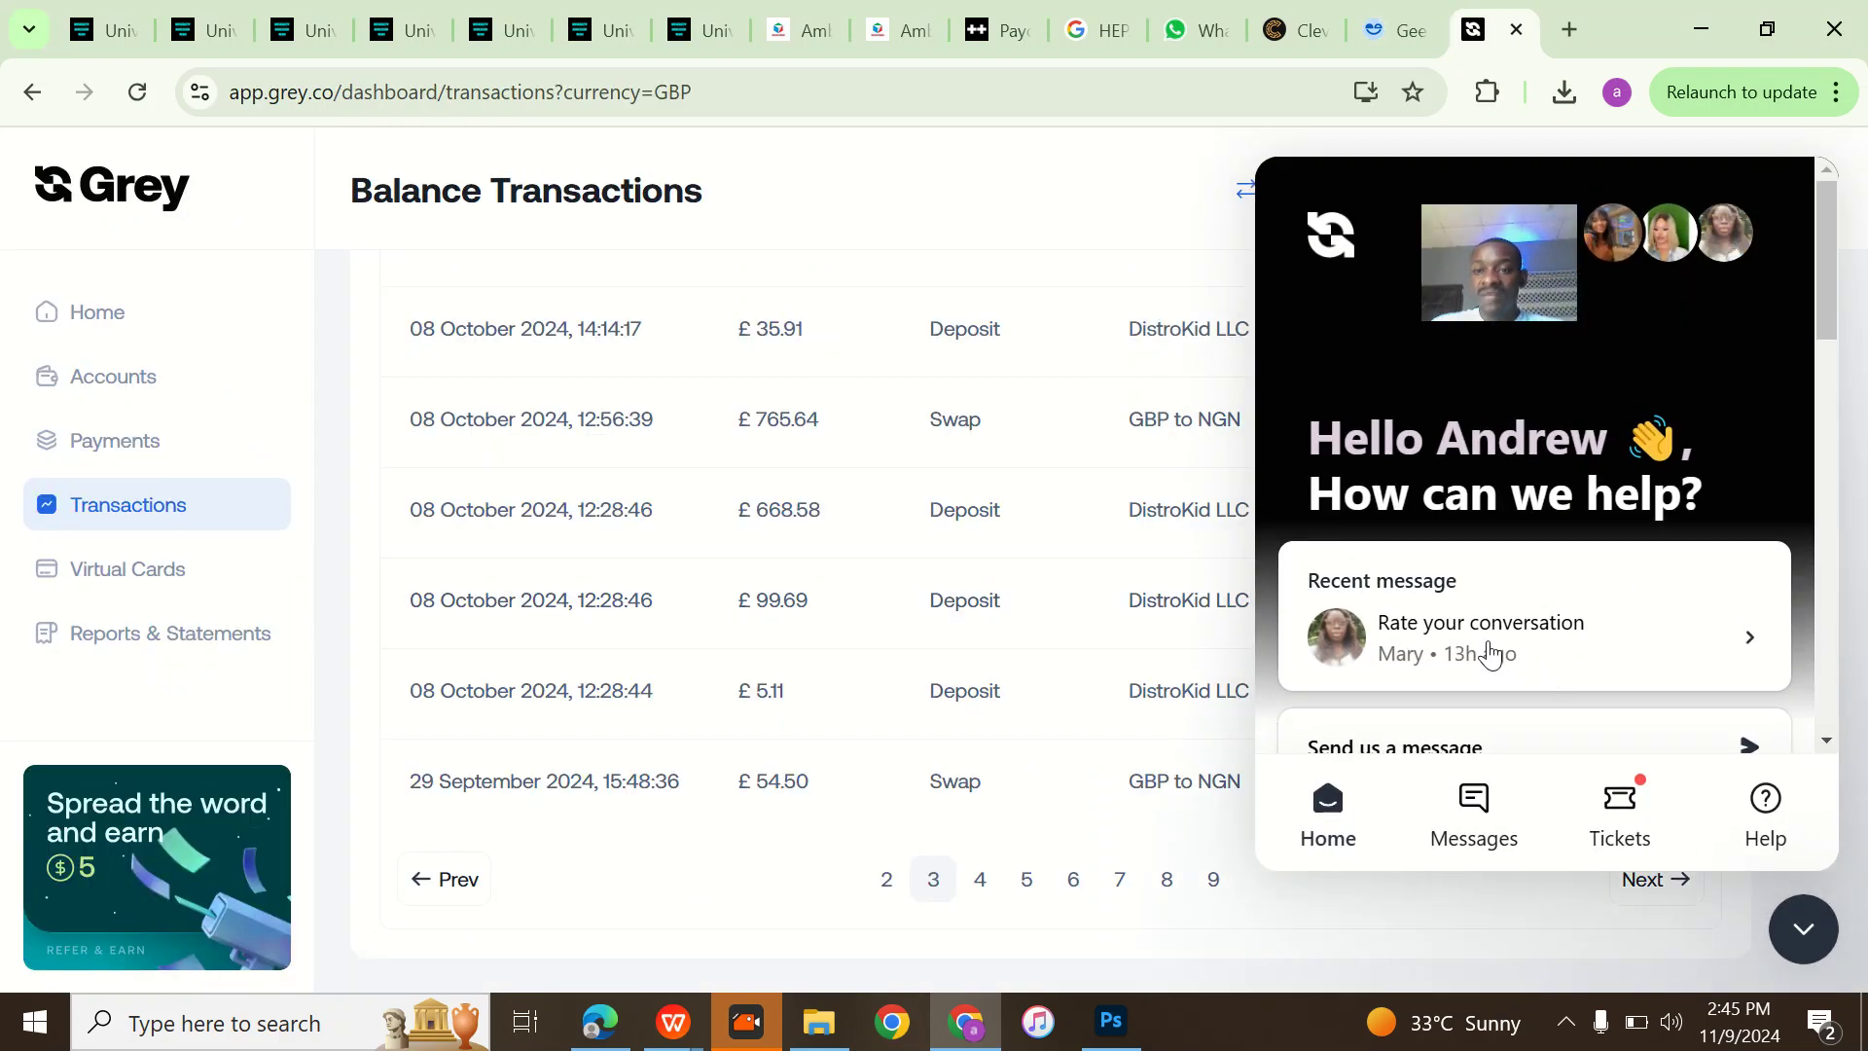
pyautogui.click(1394, 29)
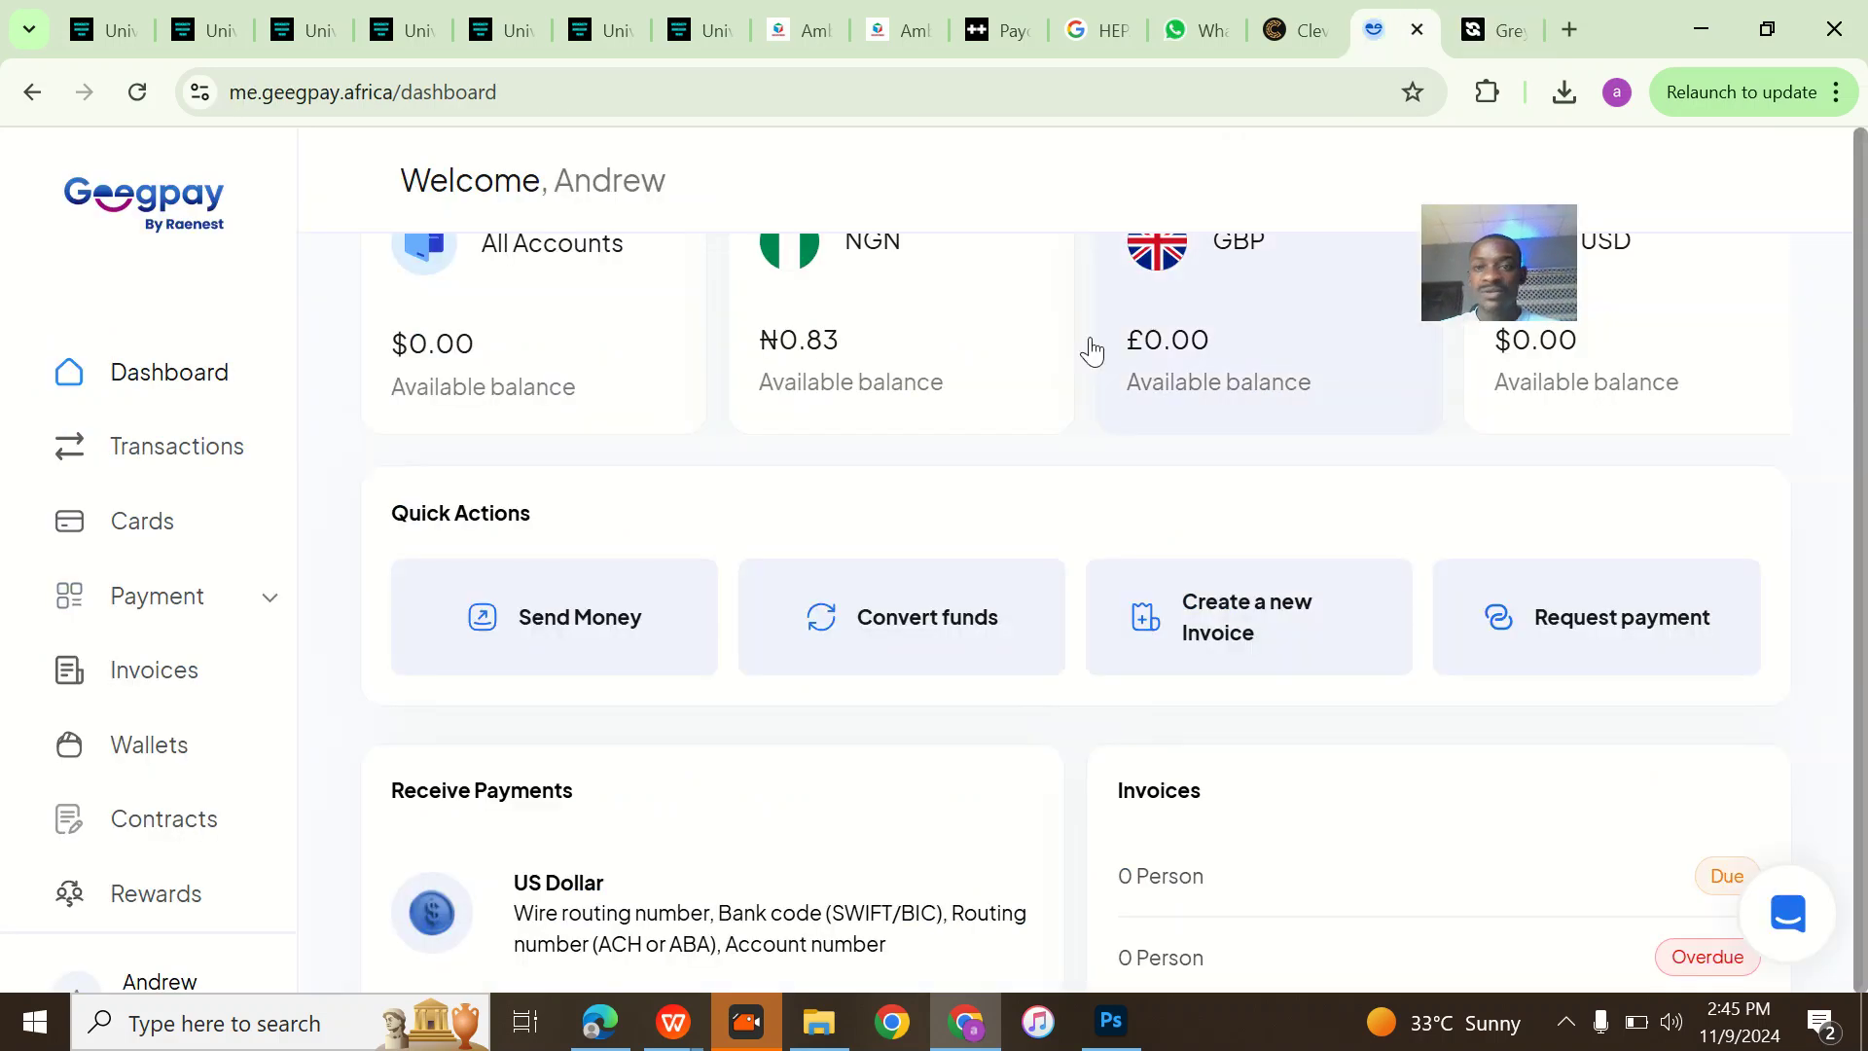